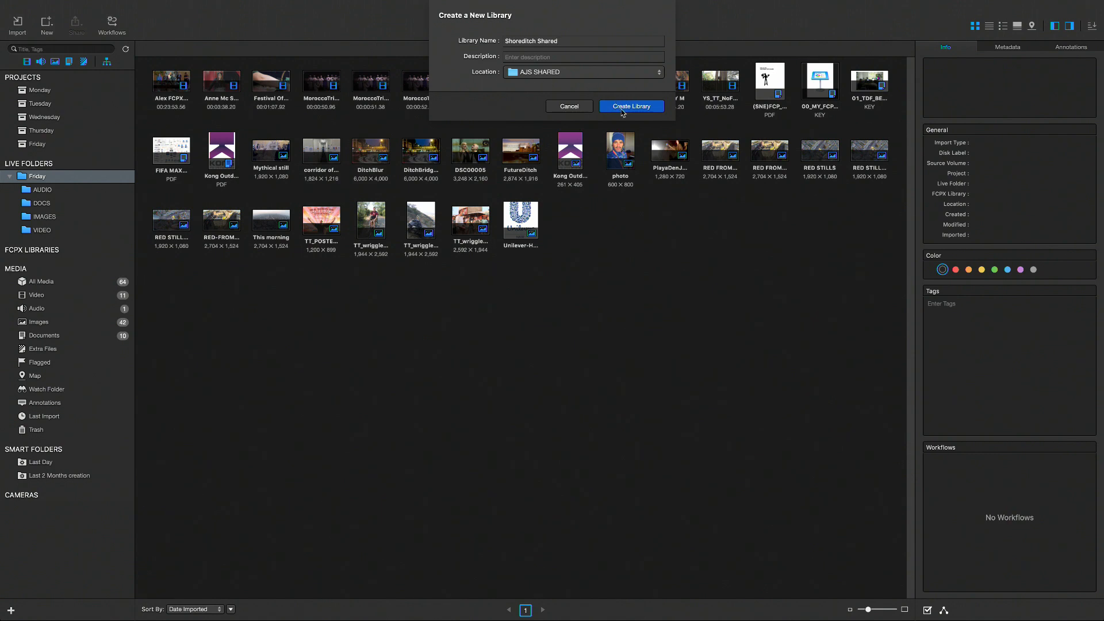
- Create the empty Shoreditch Shared library, then look over the General preferences and close them
{"action": "left_click", "coordinate": [628, 107]}
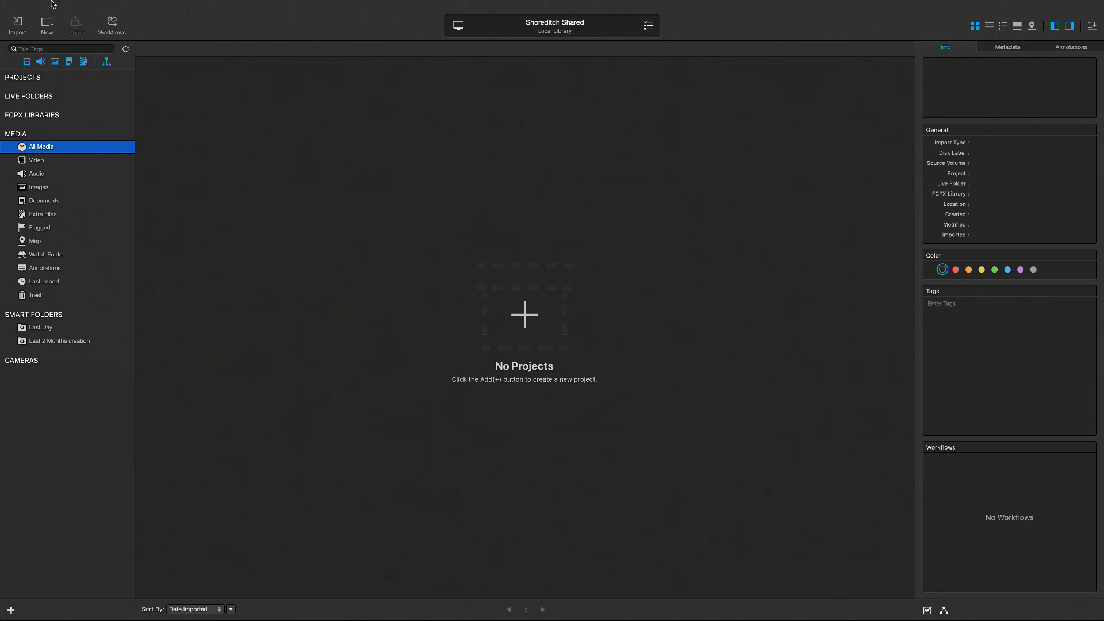
{"action": "left_click", "coordinate": [52, 5]}
{"action": "left_click", "coordinate": [60, 36]}
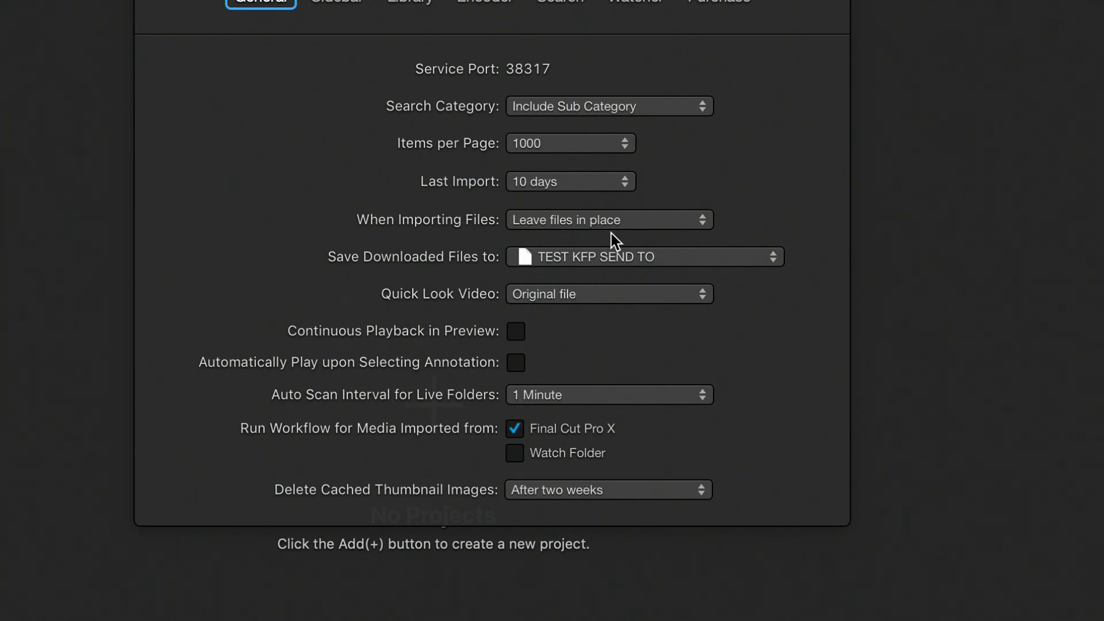
{"action": "key", "text": "super+w"}
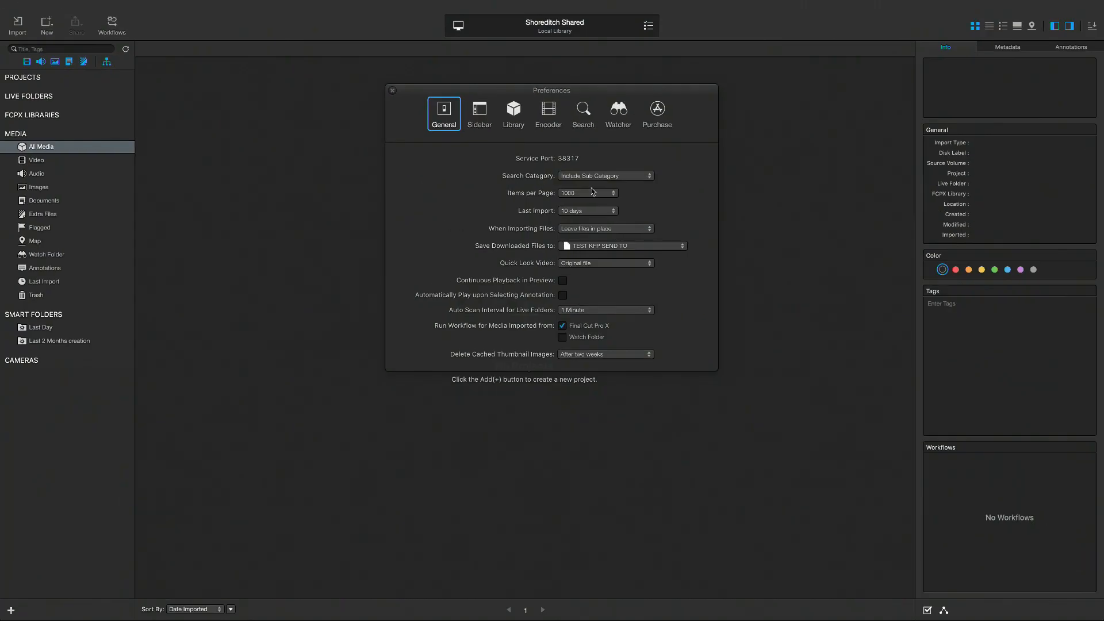
- Choose all SHOGUN clips in Promise RAID's _4K Shoreditch folder for import
{"action": "left_click", "coordinate": [18, 26]}
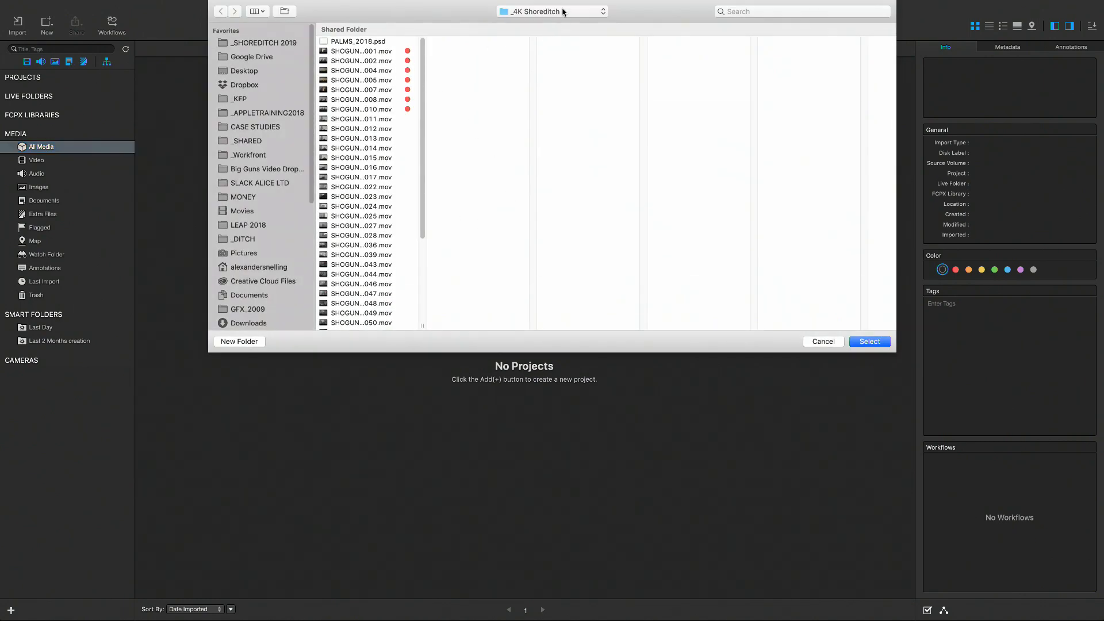
{"action": "left_click", "coordinate": [564, 11]}
{"action": "left_click", "coordinate": [553, 23]}
{"action": "left_click", "coordinate": [563, 12]}
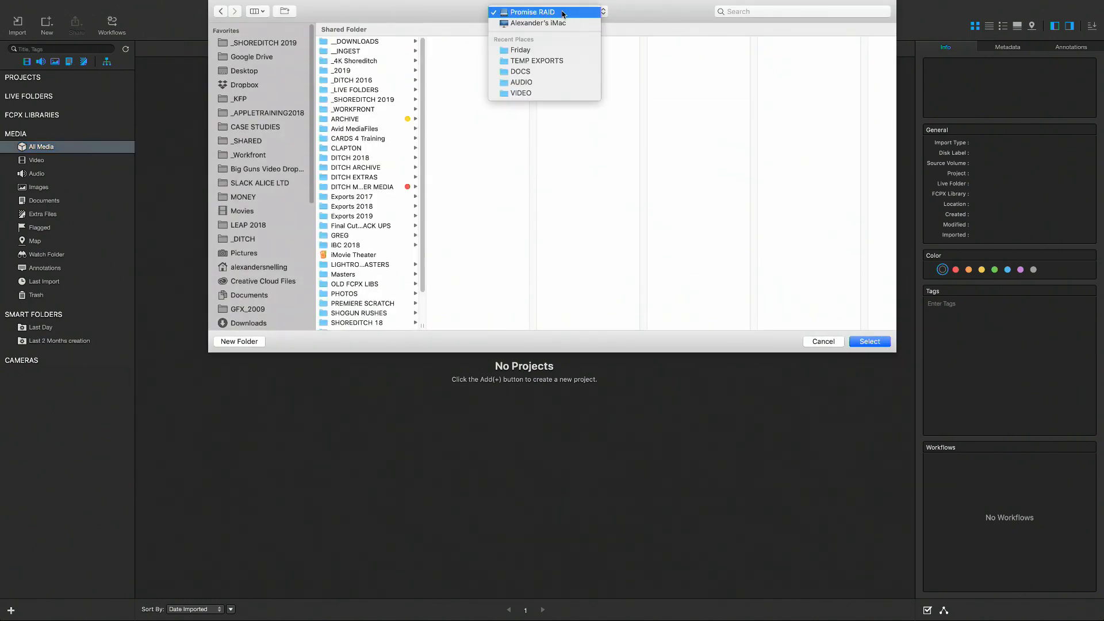
{"action": "left_click", "coordinate": [354, 60]}
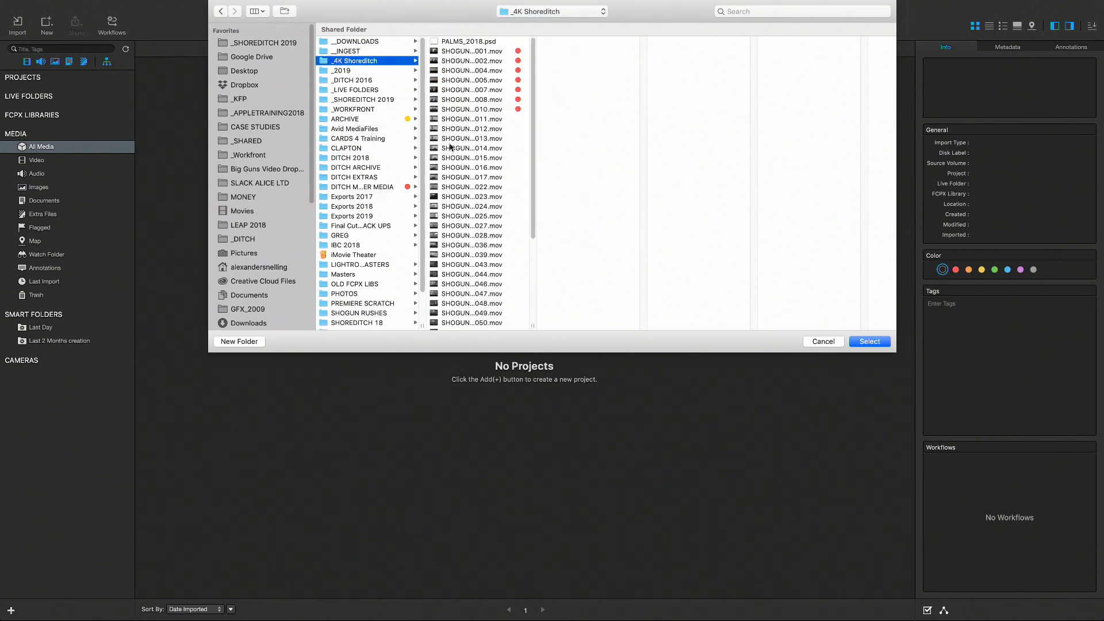
{"action": "left_click", "coordinate": [473, 51]}
{"action": "left_click_drag", "start_coordinate": [530, 148], "coordinate": [515, 268]}
{"action": "left_click", "coordinate": [499, 326], "text": "shift"}
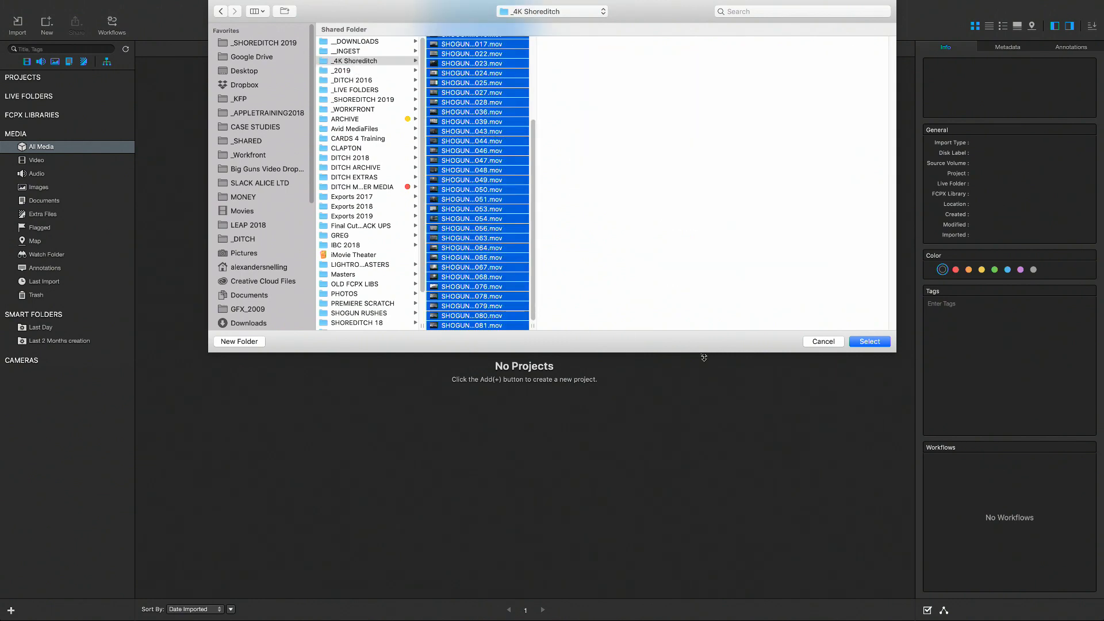
{"action": "left_click", "coordinate": [869, 342]}
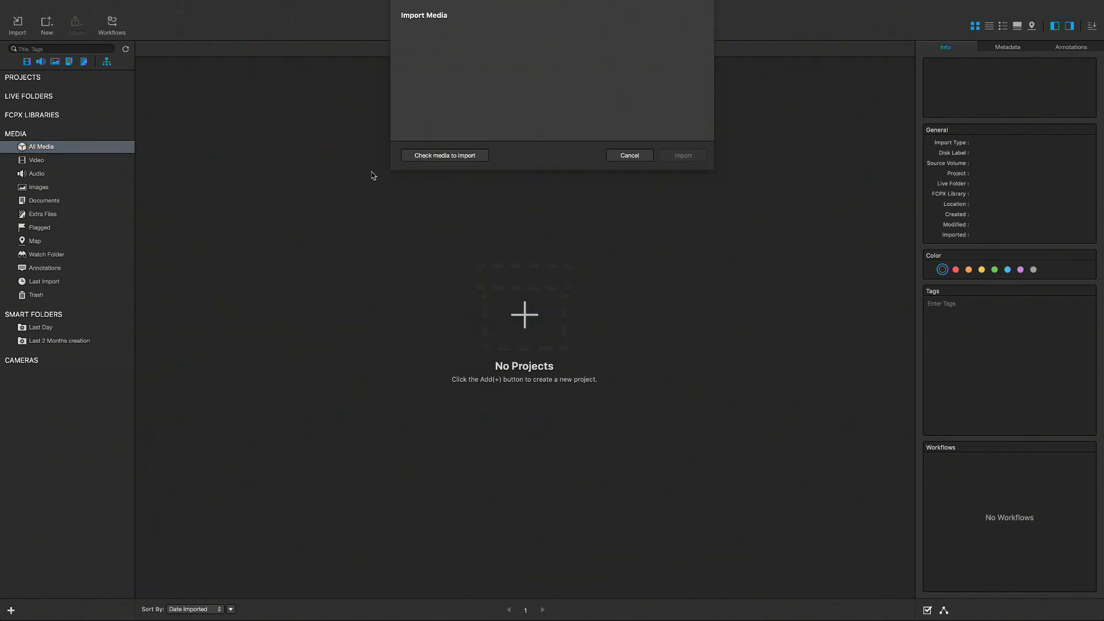
- Name the new project 'City London' and import the 43 clips into it
{"action": "left_click", "coordinate": [511, 54]}
{"action": "type", "text": "City Lon"}
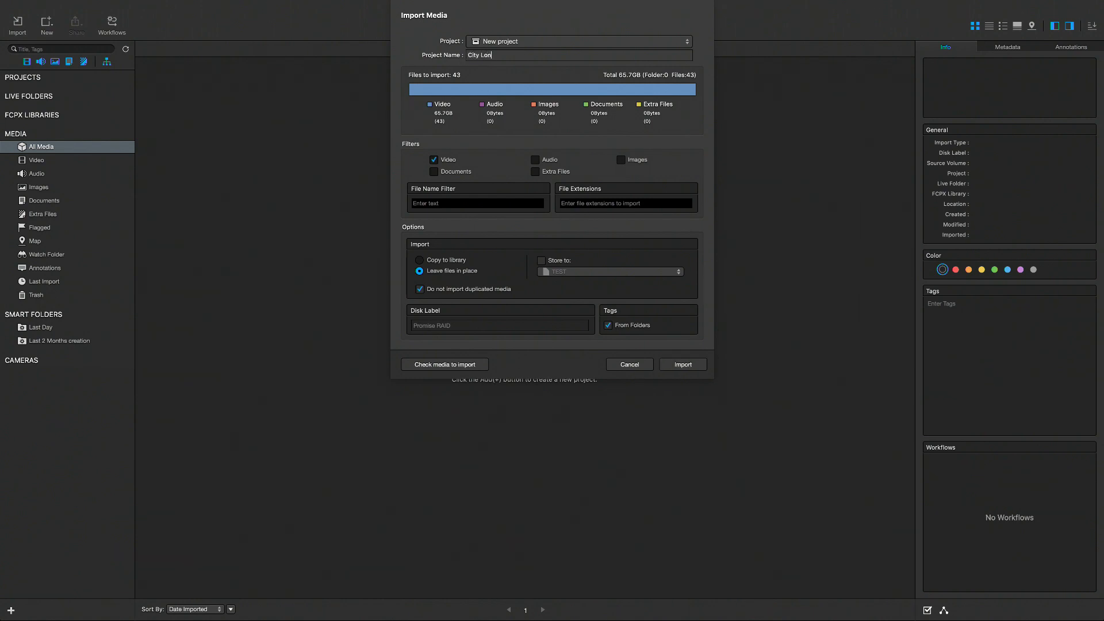
{"action": "type", "text": "don"}
{"action": "left_click", "coordinate": [684, 365]}
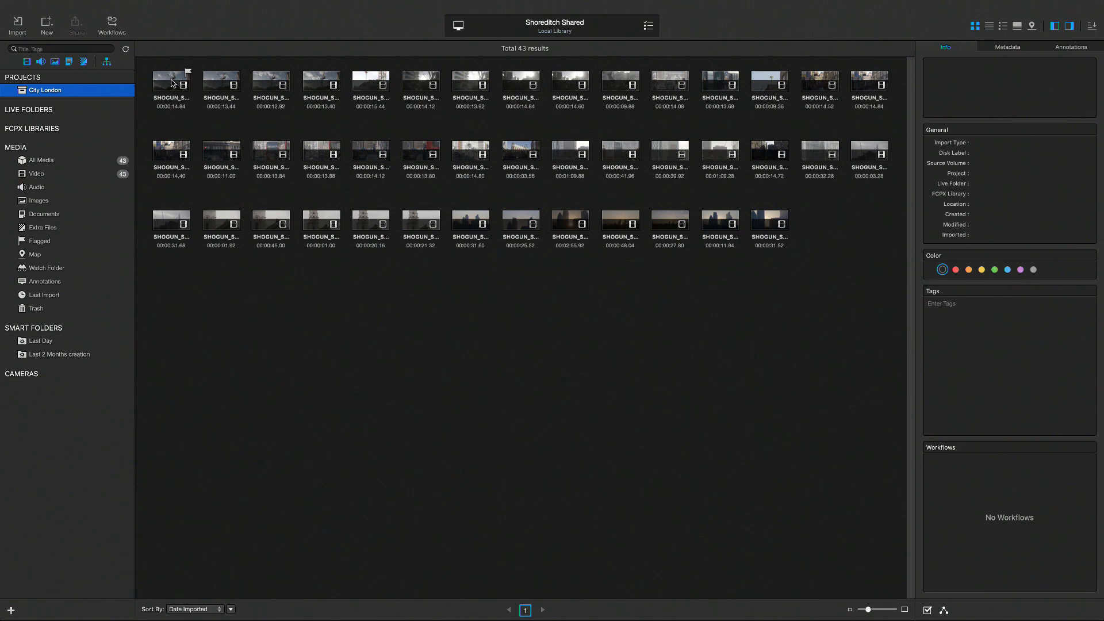
- Confirm preview-file creation is off in Encoder preferences, then marquee-select 41 City London clips
{"action": "left_click", "coordinate": [173, 82]}
{"action": "left_click", "coordinate": [66, 6]}
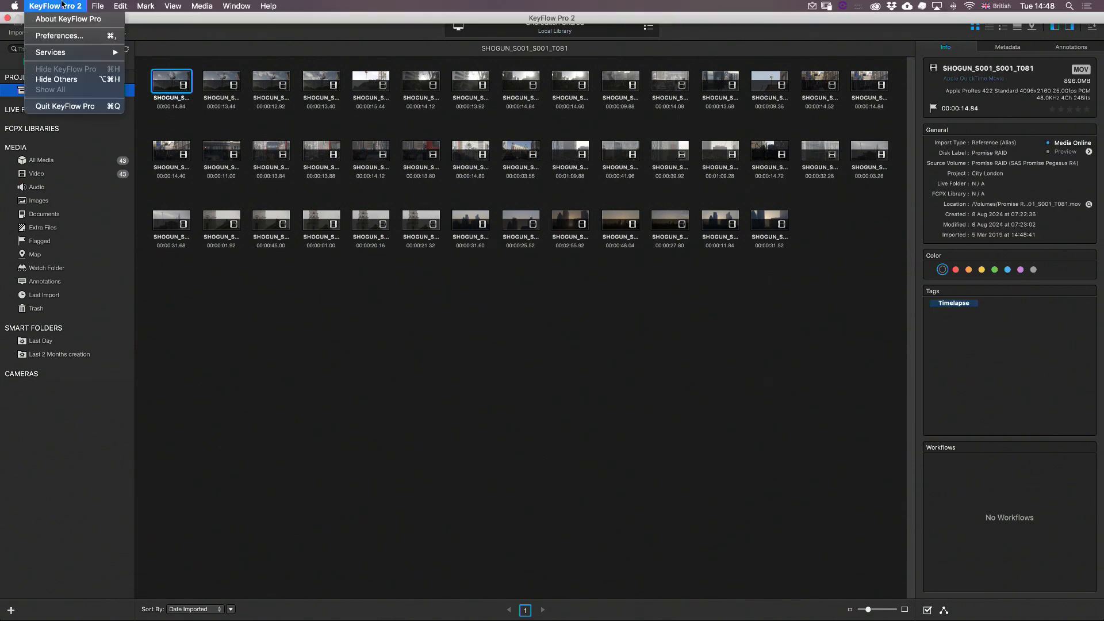
{"action": "left_click", "coordinate": [142, 94]}
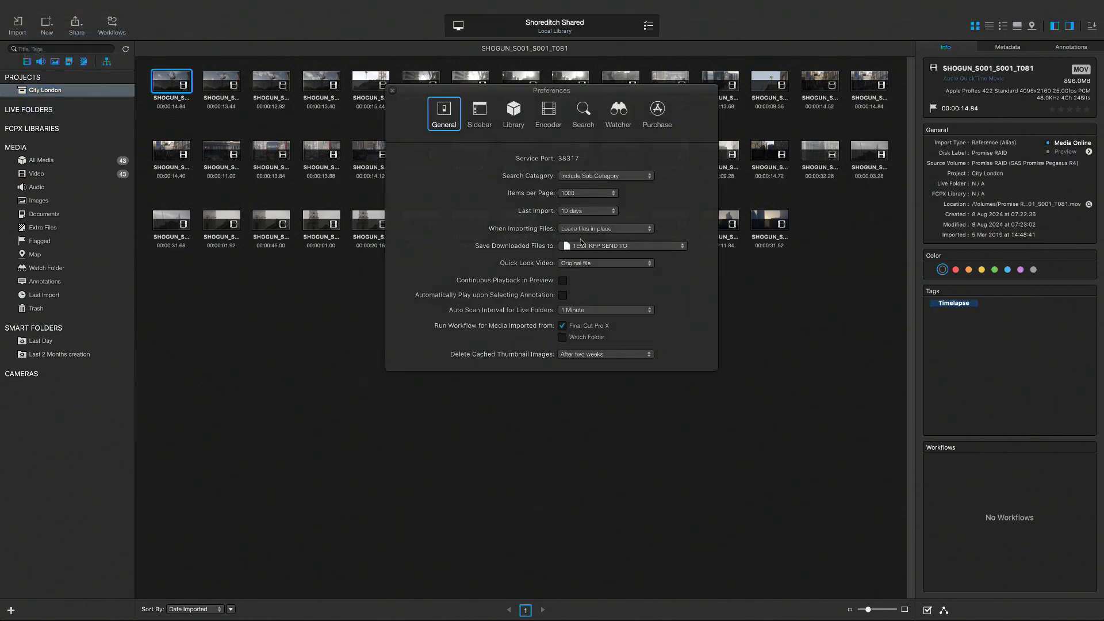
{"action": "left_click", "coordinate": [548, 115]}
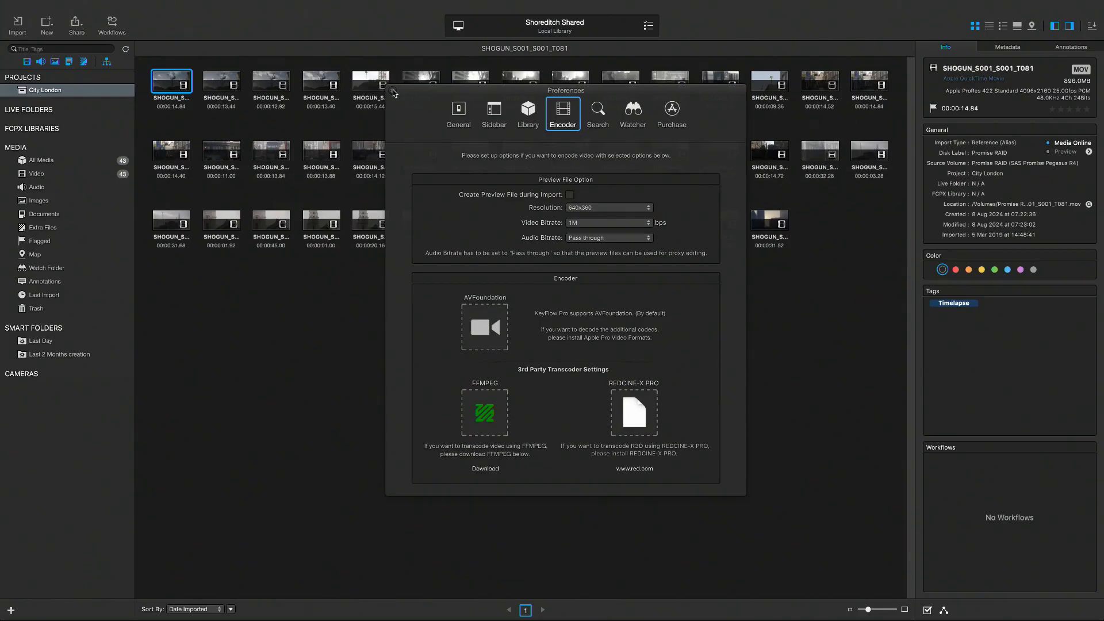
{"action": "left_click", "coordinate": [393, 91]}
{"action": "left_click_drag", "start_coordinate": [826, 238], "coordinate": [381, 147]}
{"action": "left_click_drag", "start_coordinate": [308, 127], "coordinate": [164, 72]}
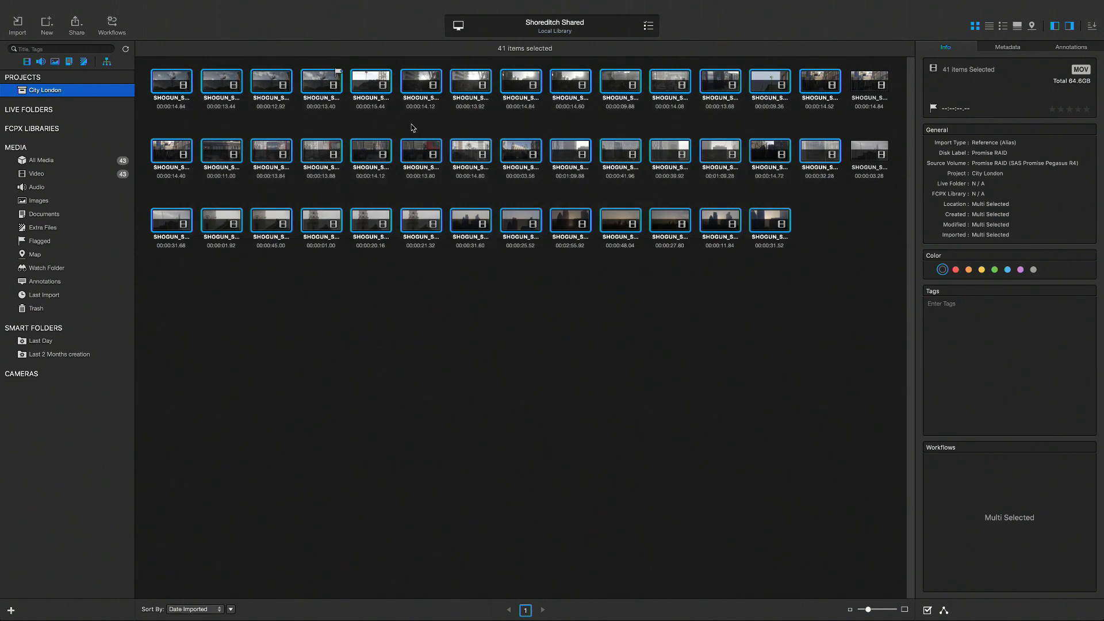
- Select all 43 City London clips with Cmd+A and create preview files for them
{"action": "key", "text": "super+a"}
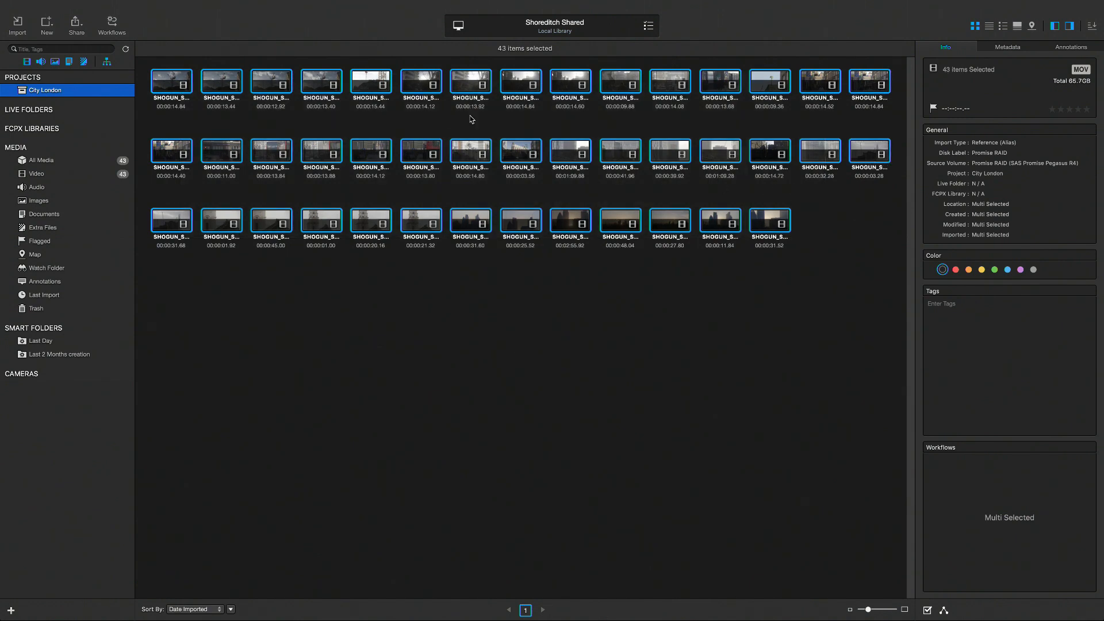
{"action": "right_click", "coordinate": [512, 80]}
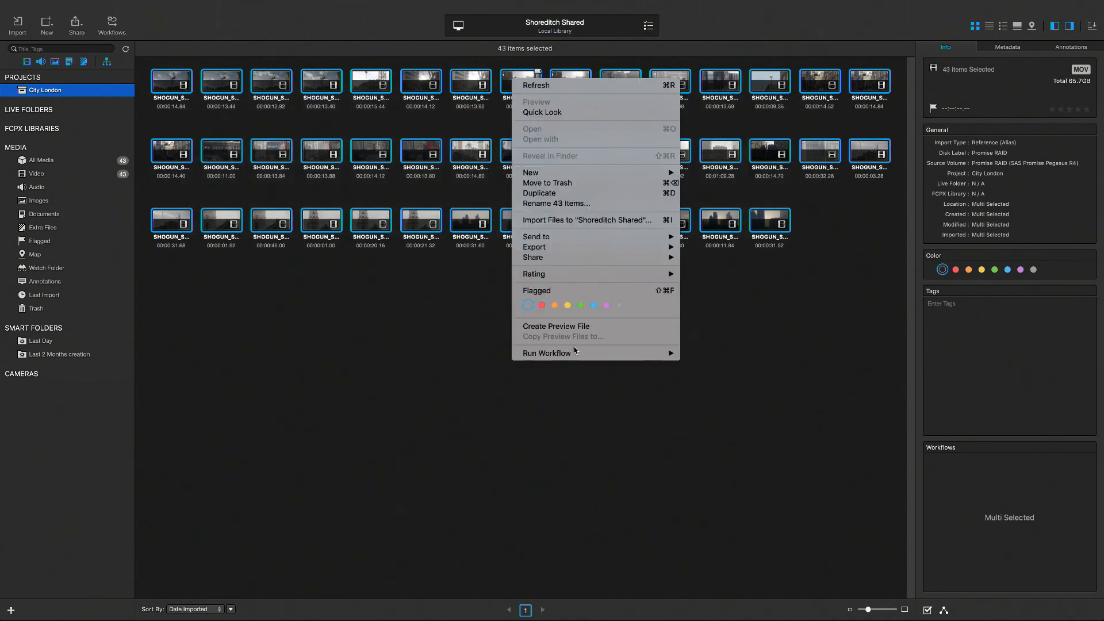
{"action": "left_click", "coordinate": [577, 327]}
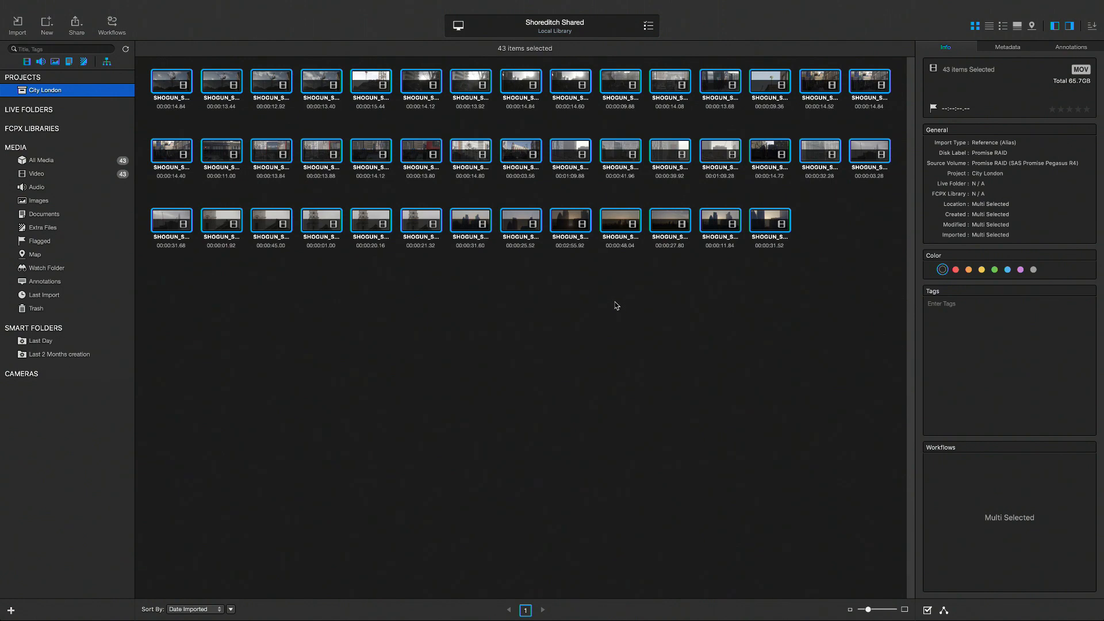
- Add the Friday folder from Promise RAID's _LIVE FOLDERS as a new live folder
{"action": "left_click", "coordinate": [47, 23]}
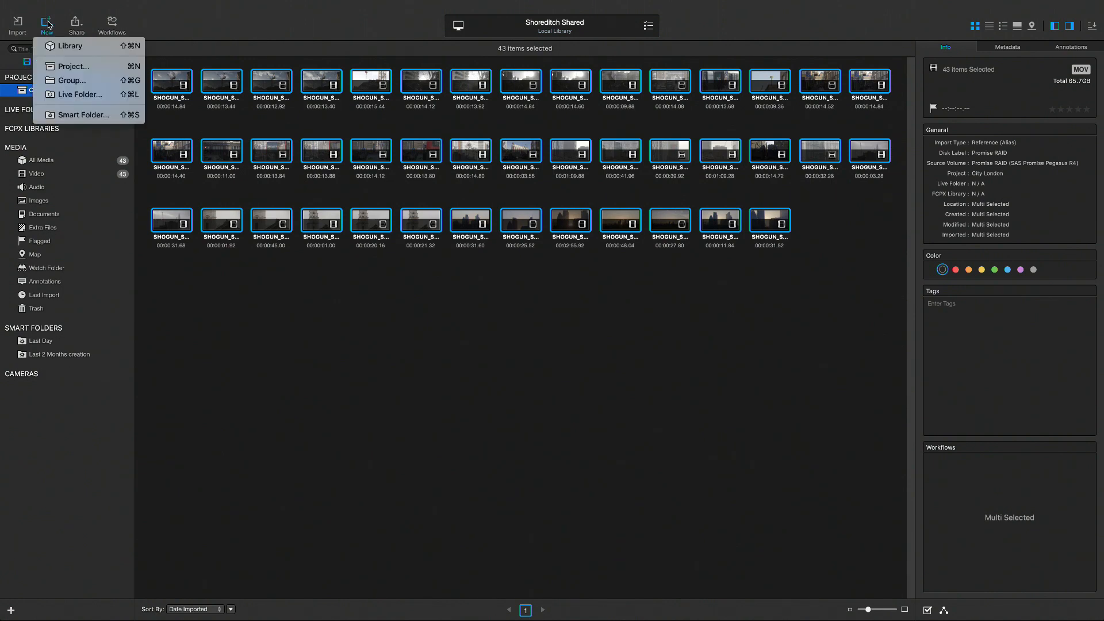
{"action": "left_click", "coordinate": [79, 99]}
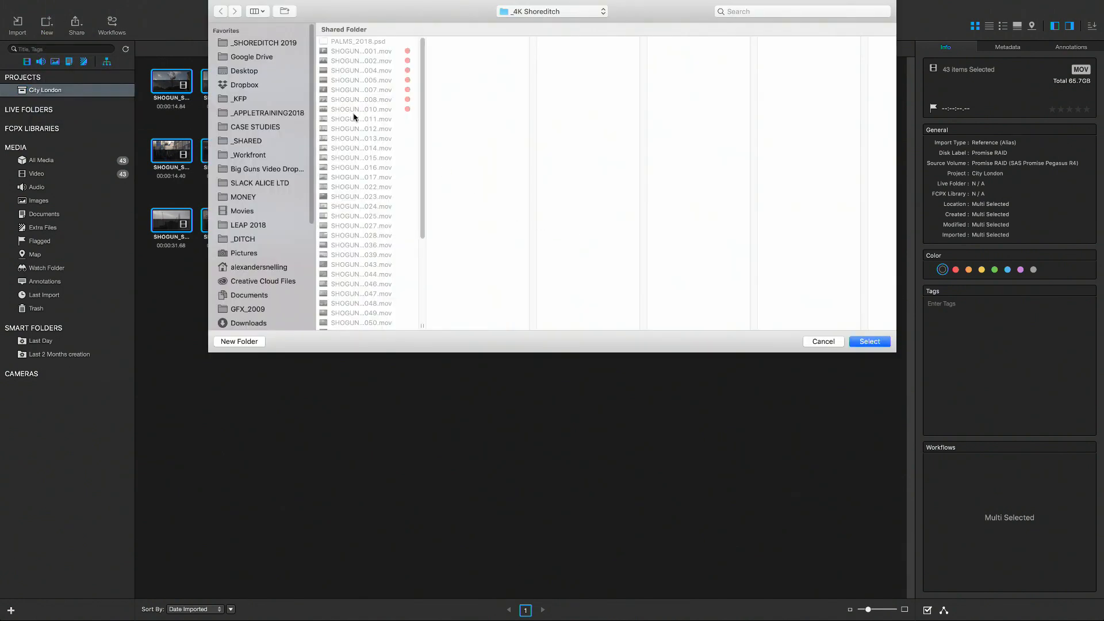
{"action": "left_click", "coordinate": [566, 14]}
{"action": "left_click", "coordinate": [562, 26]}
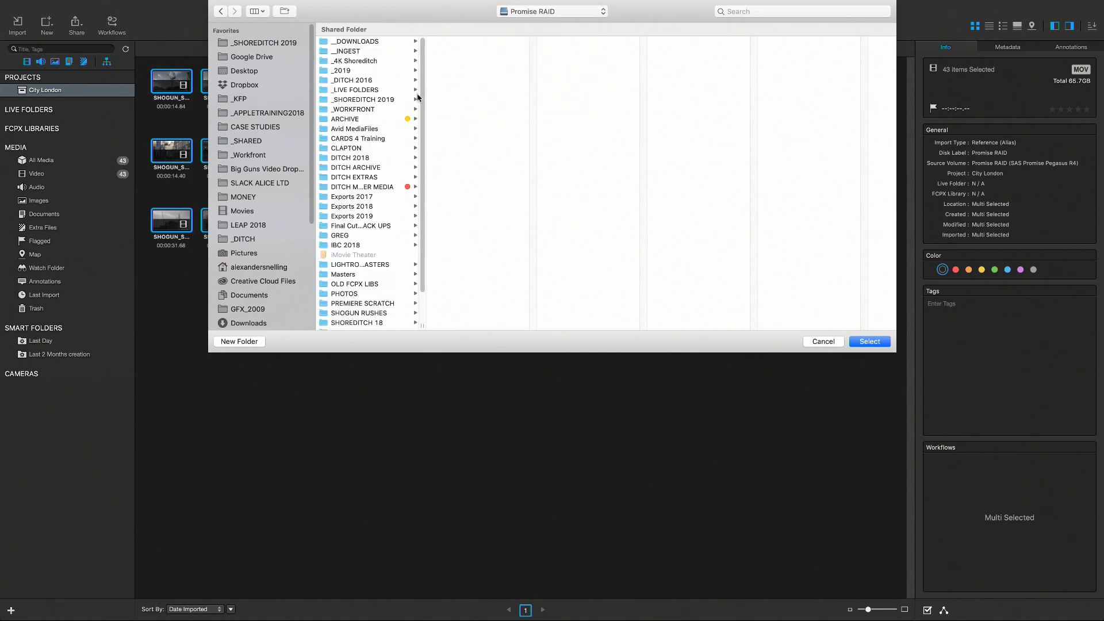
{"action": "left_click", "coordinate": [373, 91]}
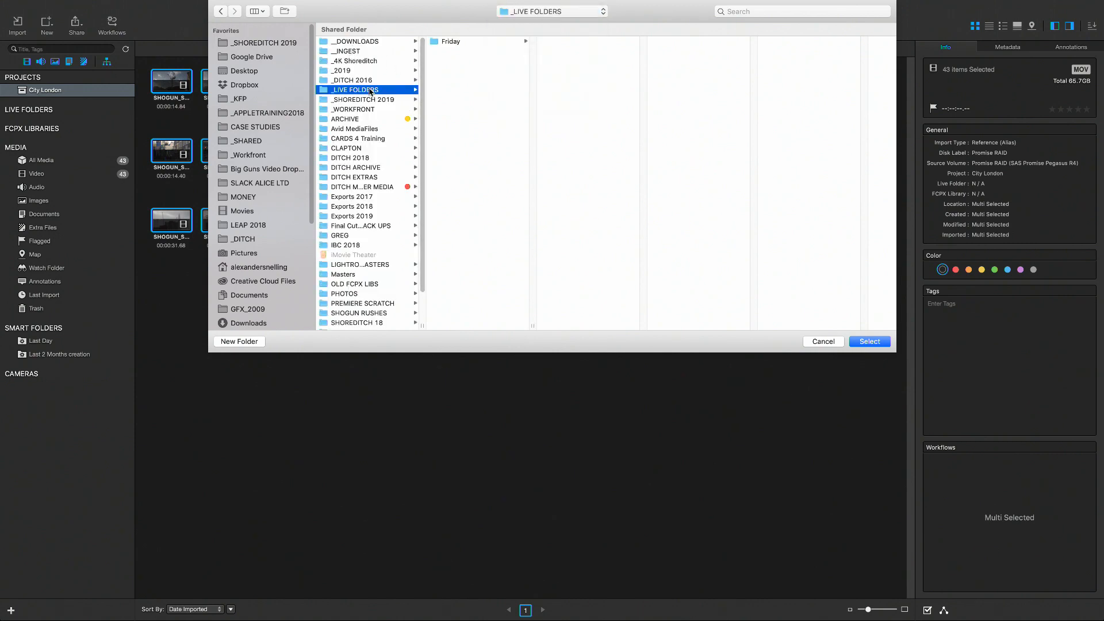
{"action": "left_click", "coordinate": [448, 44]}
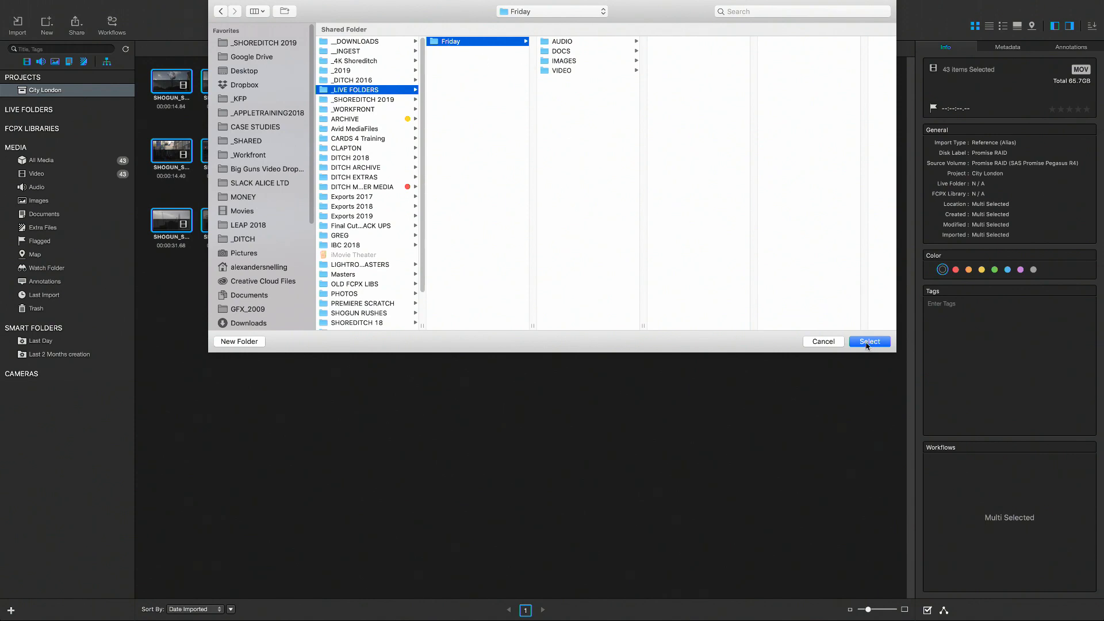
{"action": "left_click", "coordinate": [870, 344]}
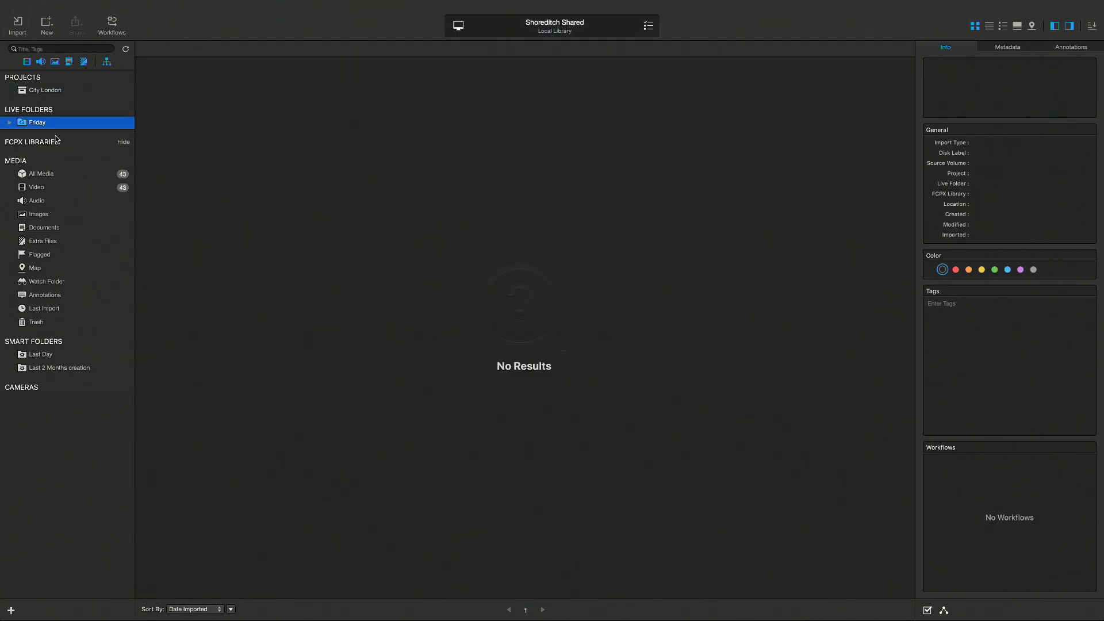
- Expand Friday and browse its AUDIO, DOCS, IMAGES and VIDEO subfolders, ending on VIDEO's 12 clips
{"action": "left_click", "coordinate": [10, 123]}
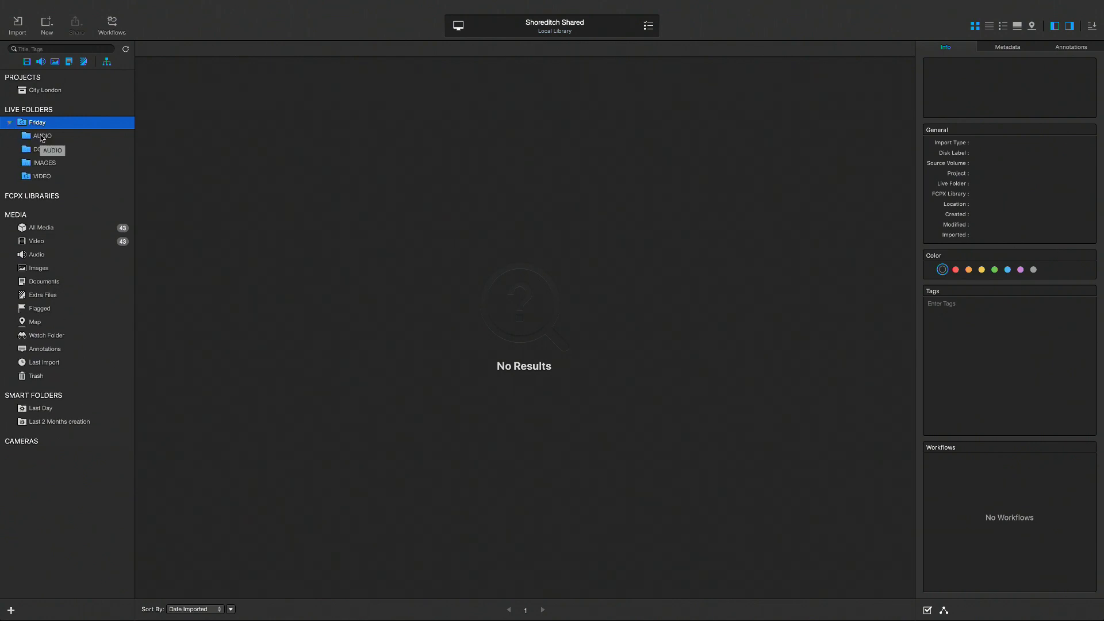
{"action": "left_click", "coordinate": [42, 137]}
{"action": "left_click", "coordinate": [46, 150]}
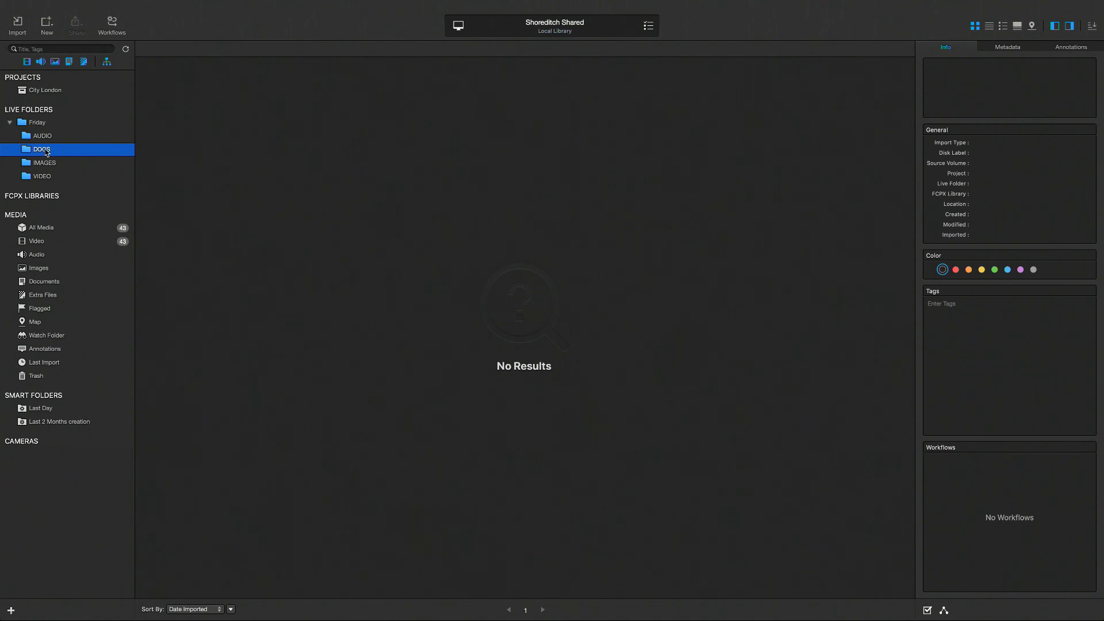
{"action": "left_click", "coordinate": [47, 163]}
{"action": "left_click", "coordinate": [50, 176]}
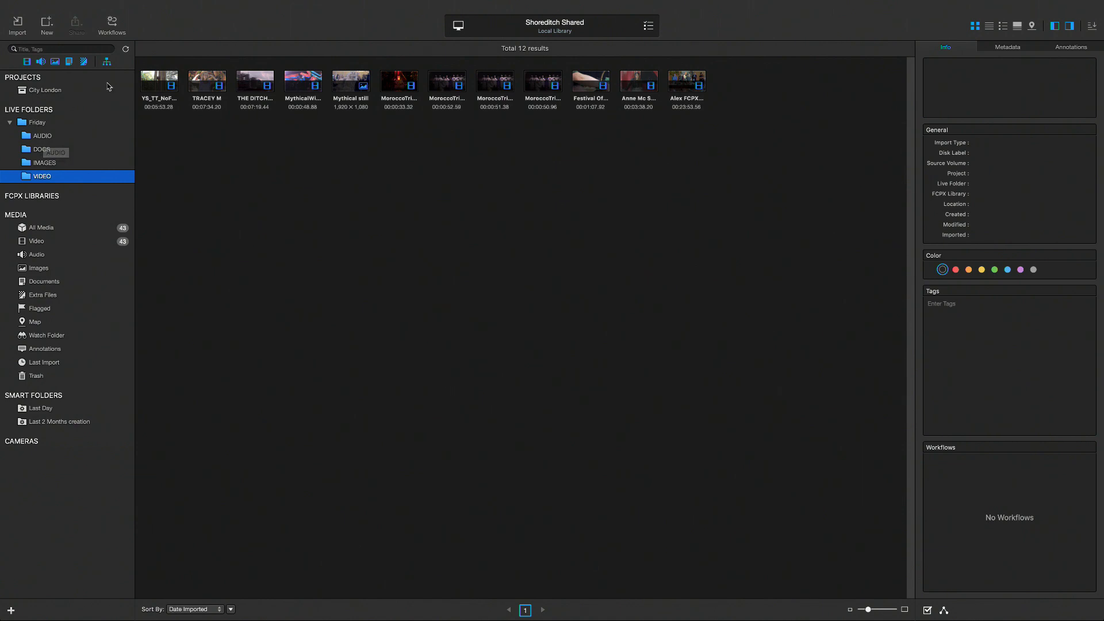
- Tick Shared, Creatable and Editable in the Shoreditch Shared Library Information
{"action": "left_click", "coordinate": [459, 26]}
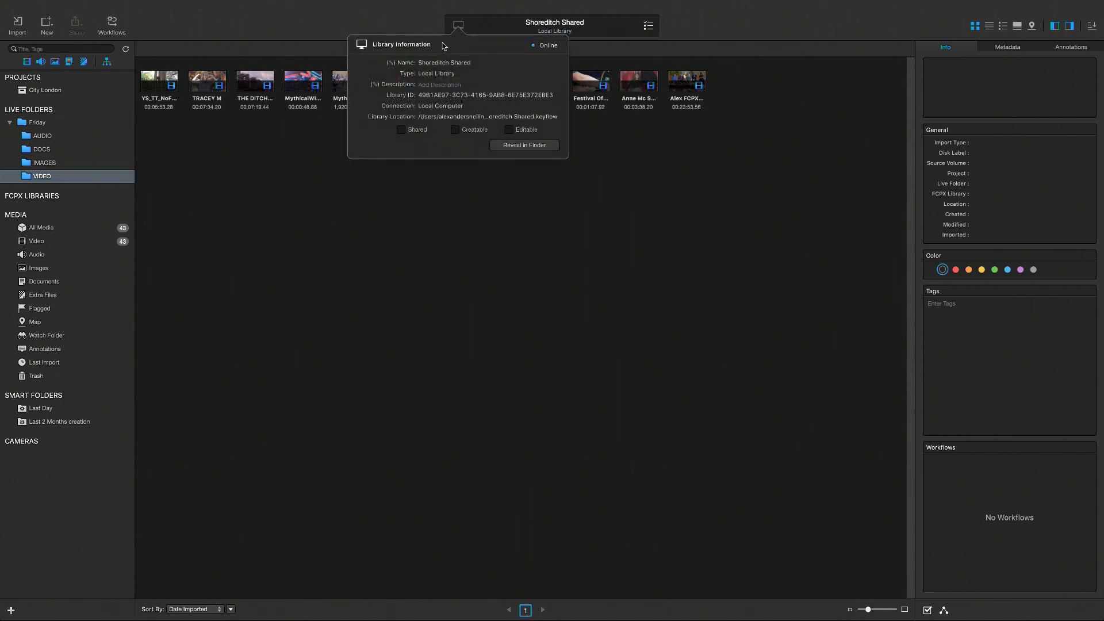
{"action": "left_click", "coordinate": [401, 131]}
{"action": "left_click", "coordinate": [456, 132]}
{"action": "left_click", "coordinate": [508, 131]}
{"action": "left_click", "coordinate": [458, 27]}
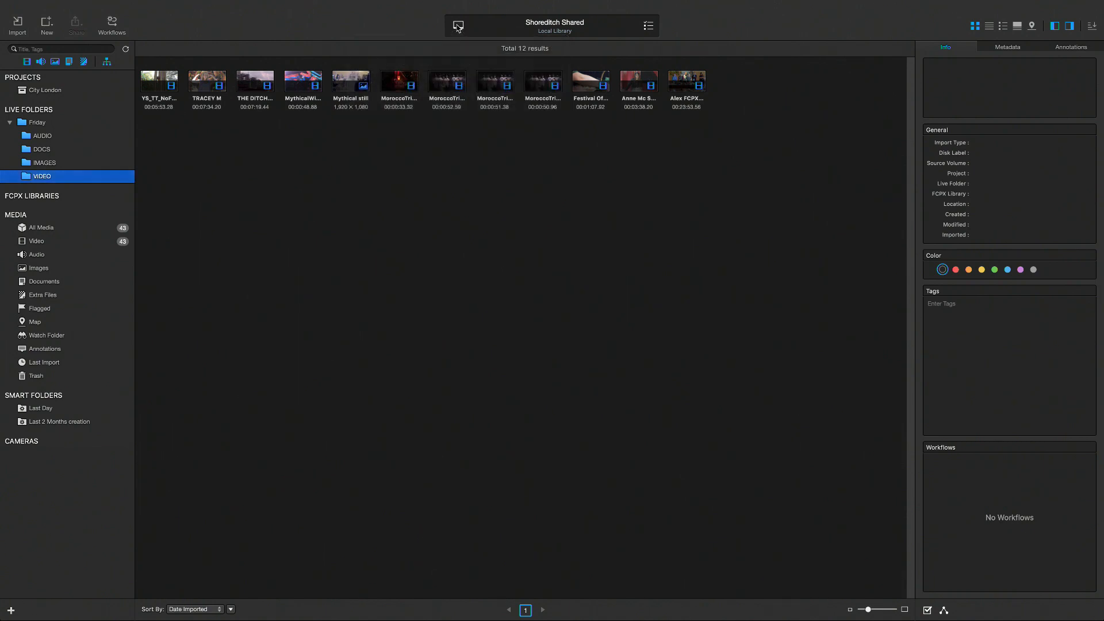
{"action": "left_click", "coordinate": [48, 4]}
- Add the iMac account to the Accounts for 'Shoreditch Shared' in Library preferences
{"action": "left_click", "coordinate": [46, 37]}
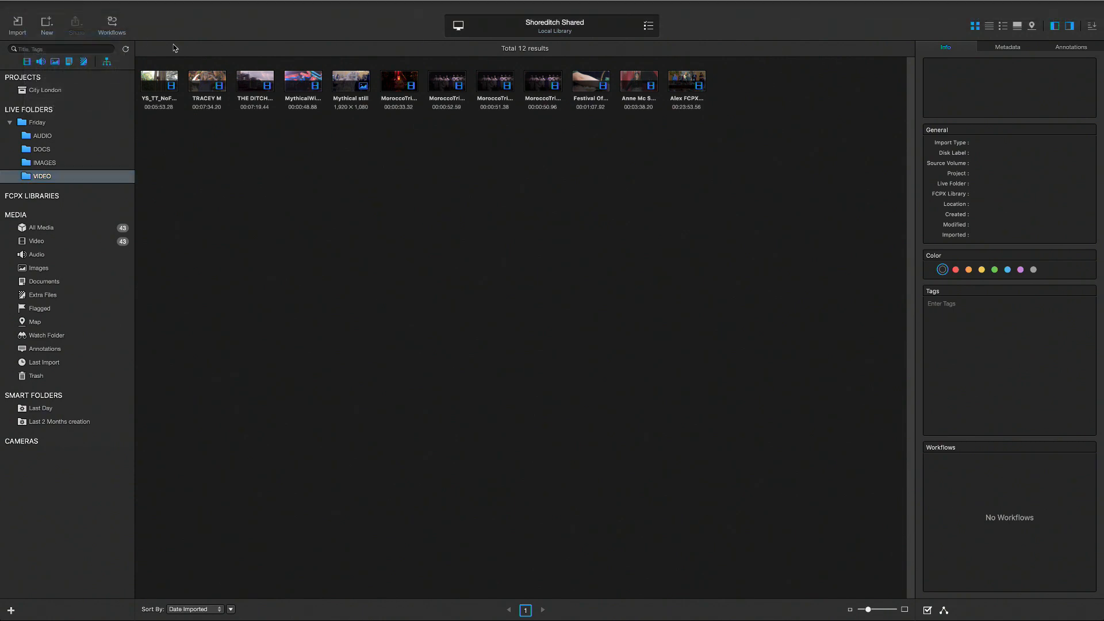
{"action": "left_click", "coordinate": [514, 81]}
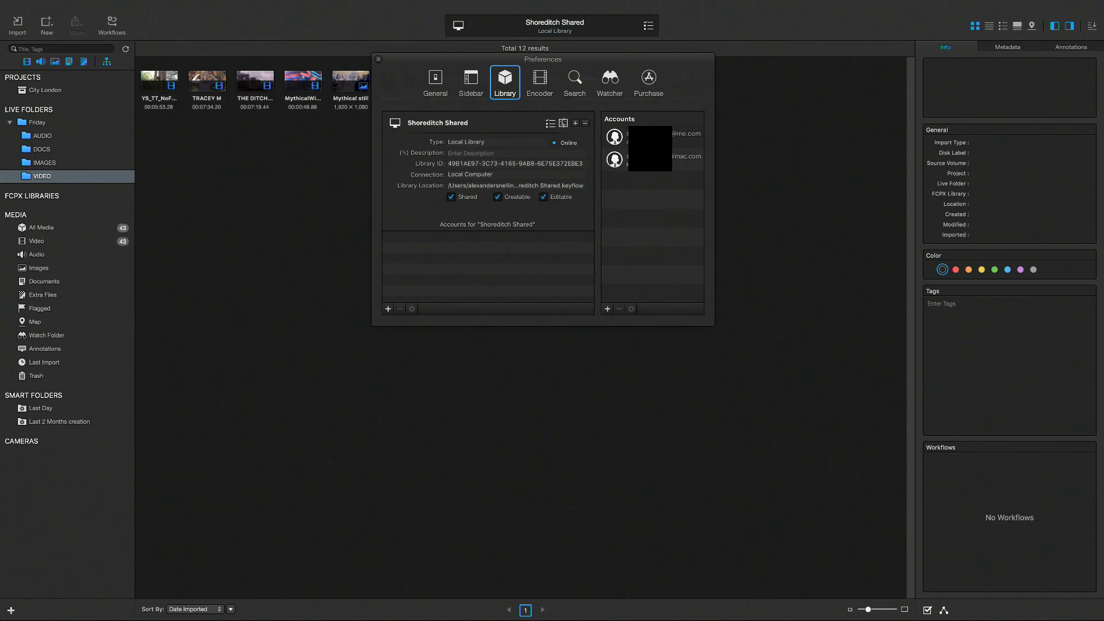
{"action": "left_click_drag", "start_coordinate": [650, 138], "coordinate": [500, 238]}
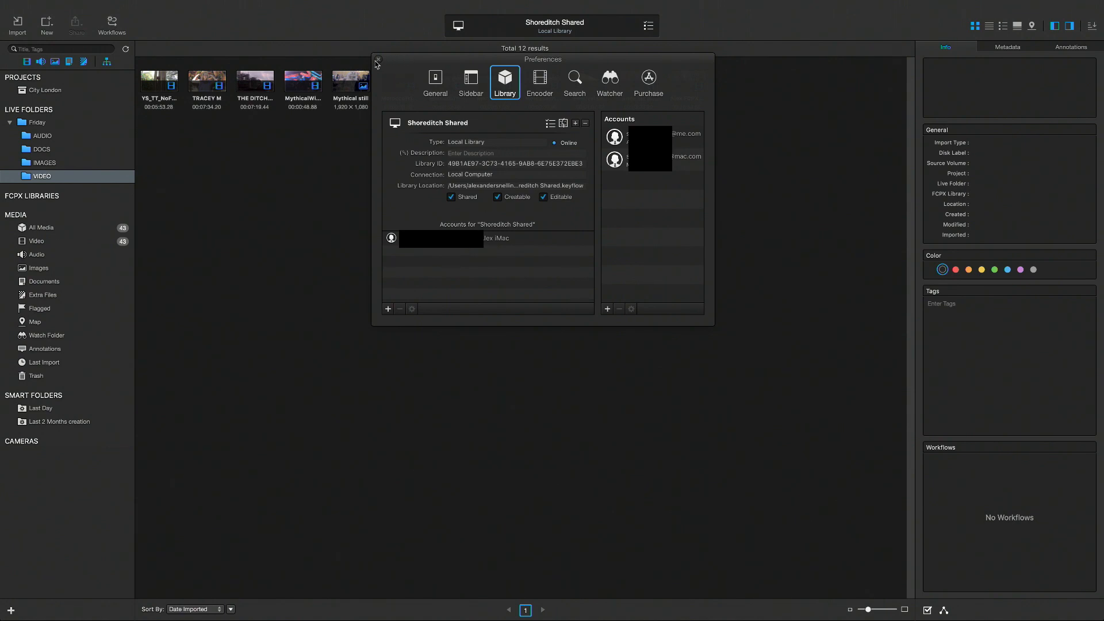
{"action": "left_click", "coordinate": [378, 61]}
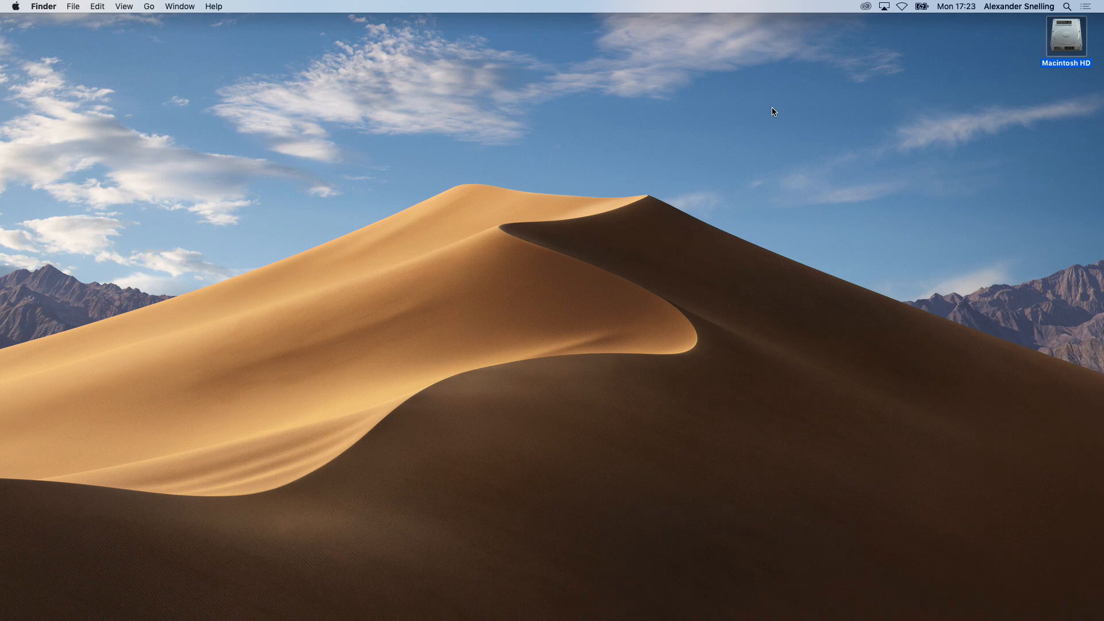
- Mount the networked iMac's AJS SHARED and Promise RAID volumes, then relaunch KeyFlow Pro 2
{"action": "double_click", "coordinate": [1069, 48]}
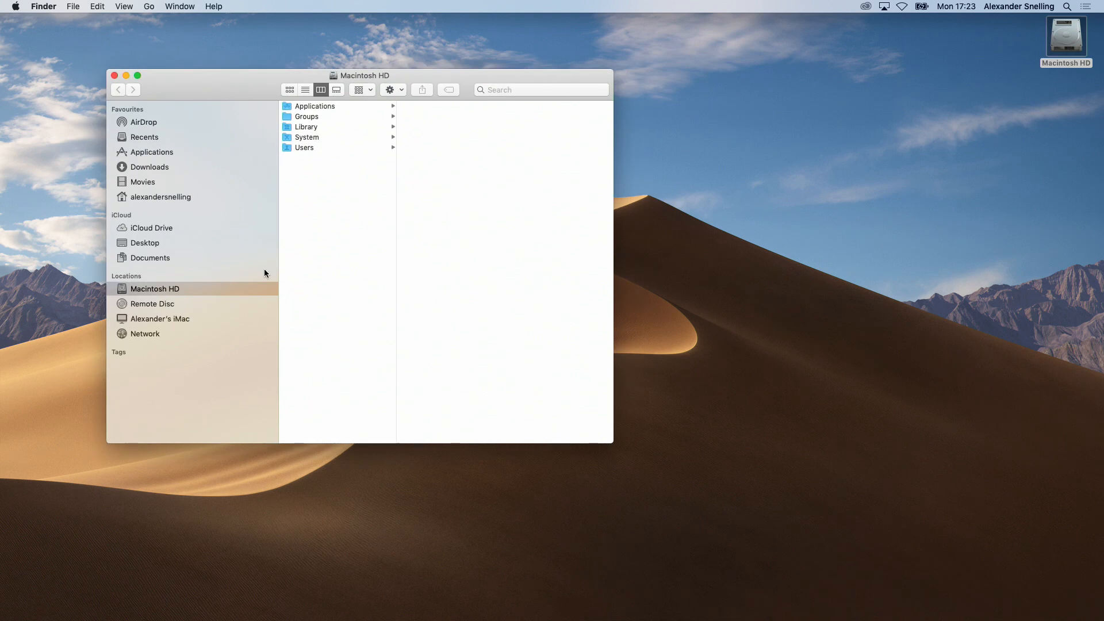
{"action": "left_click", "coordinate": [149, 333]}
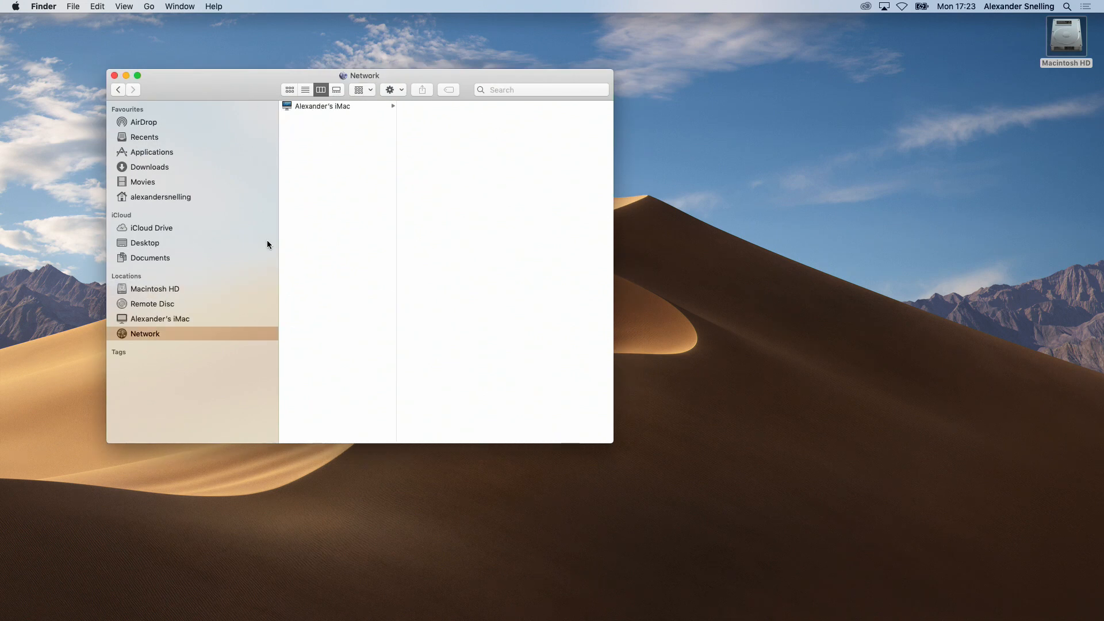
{"action": "left_click", "coordinate": [333, 107]}
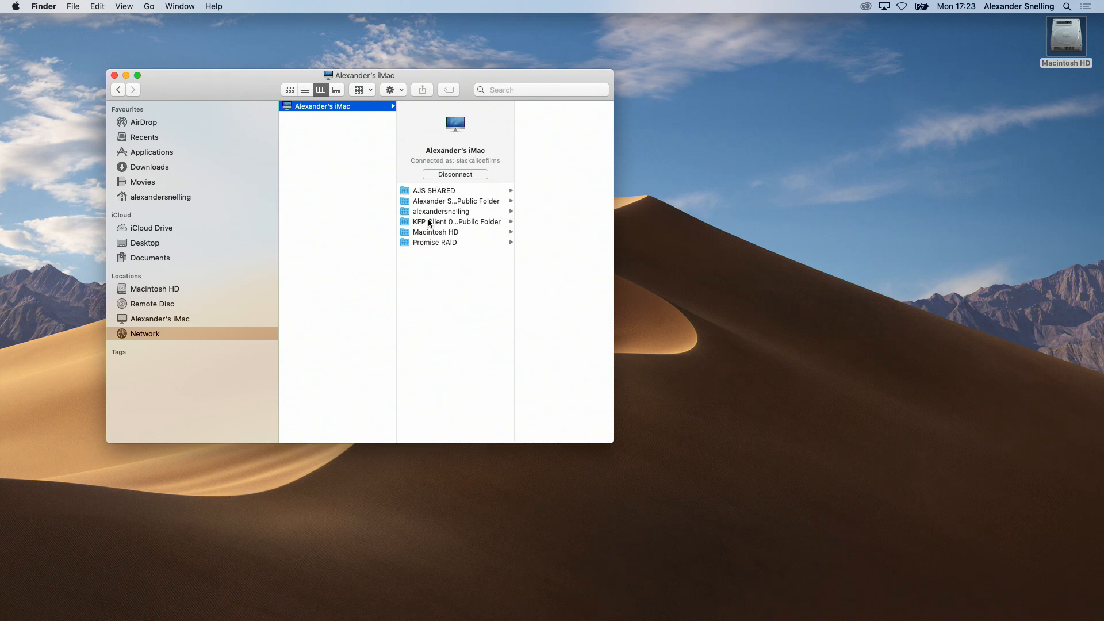
{"action": "left_click", "coordinate": [426, 191]}
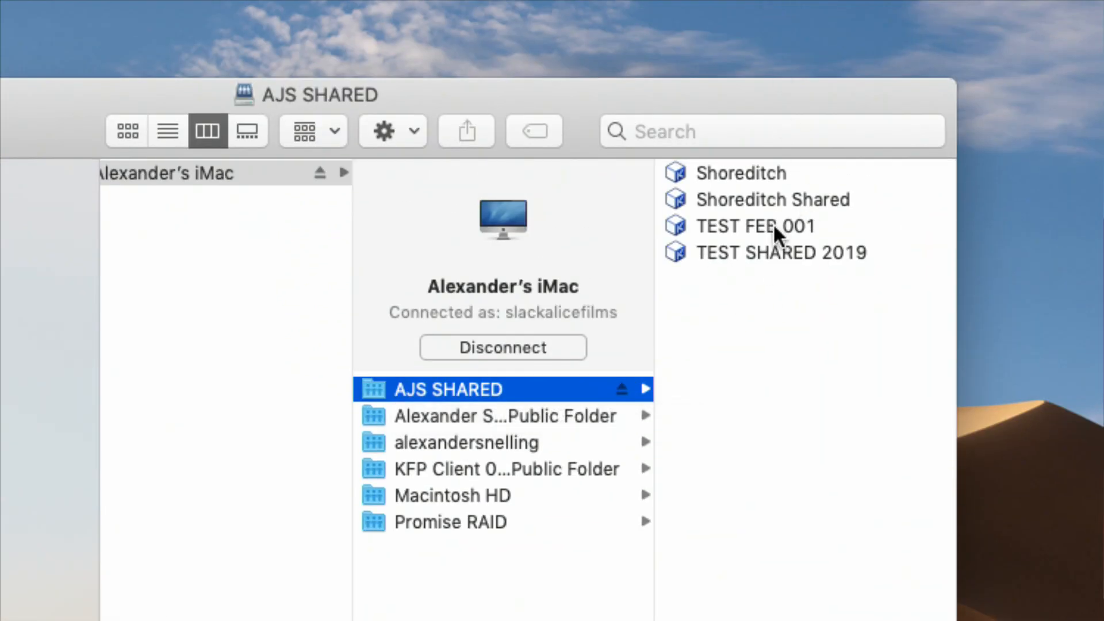
{"action": "left_click", "coordinate": [486, 511]}
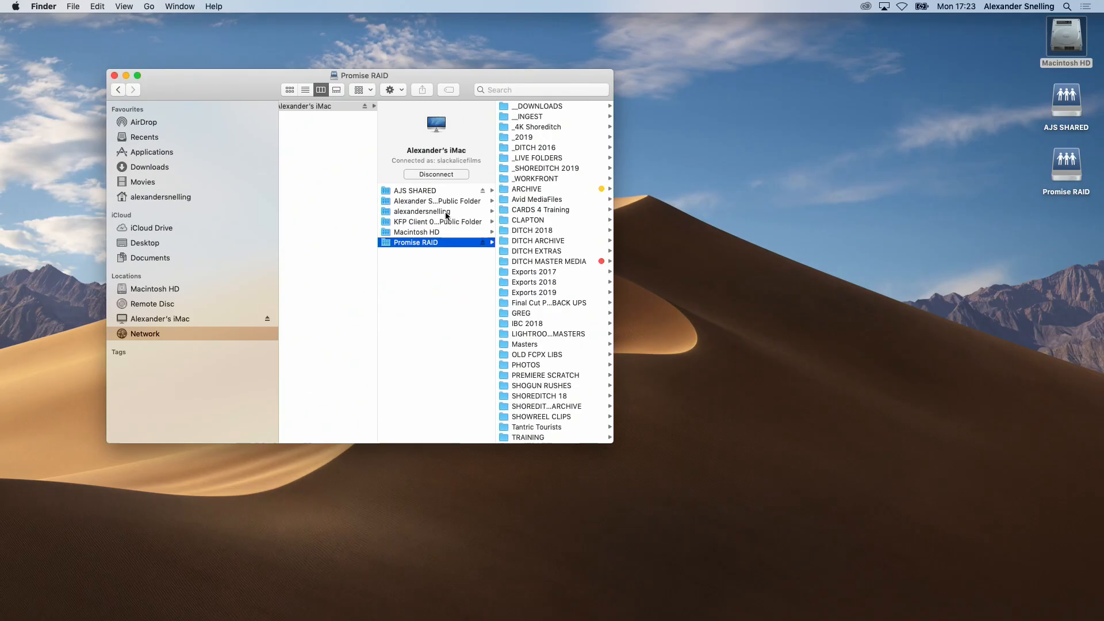
{"action": "left_click", "coordinate": [427, 191]}
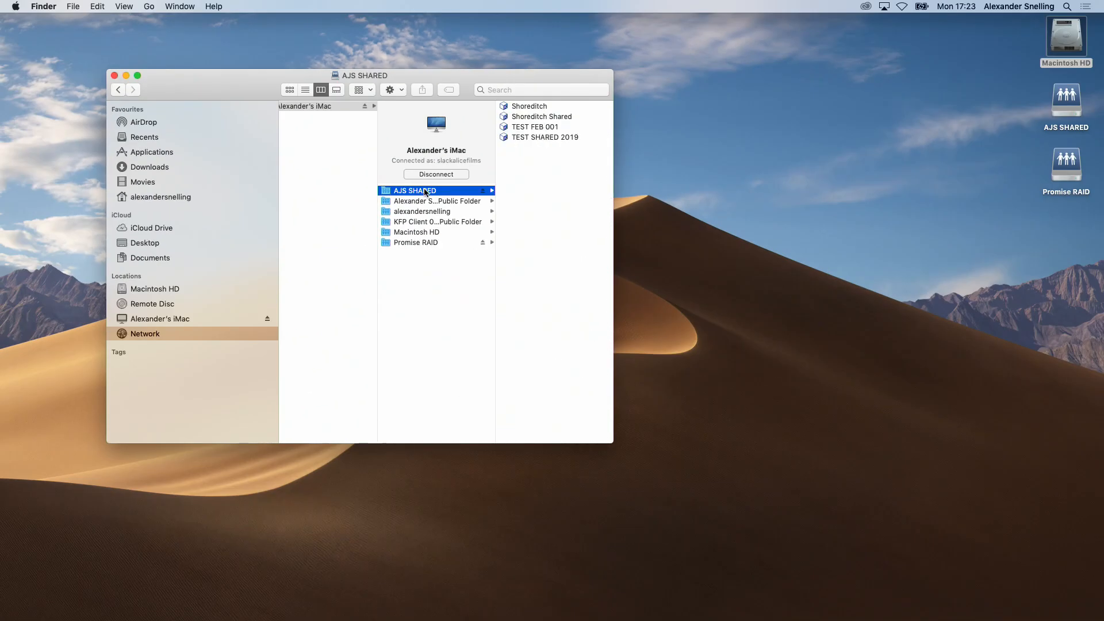
{"action": "left_click", "coordinate": [114, 75]}
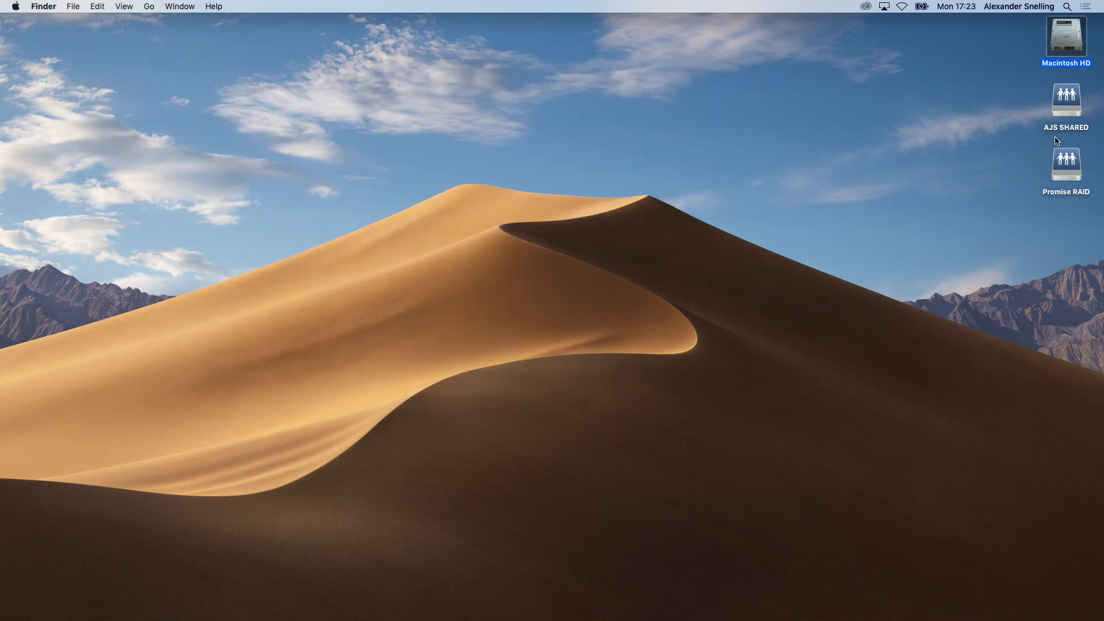
{"action": "mouse_move", "coordinate": [409, 619]}
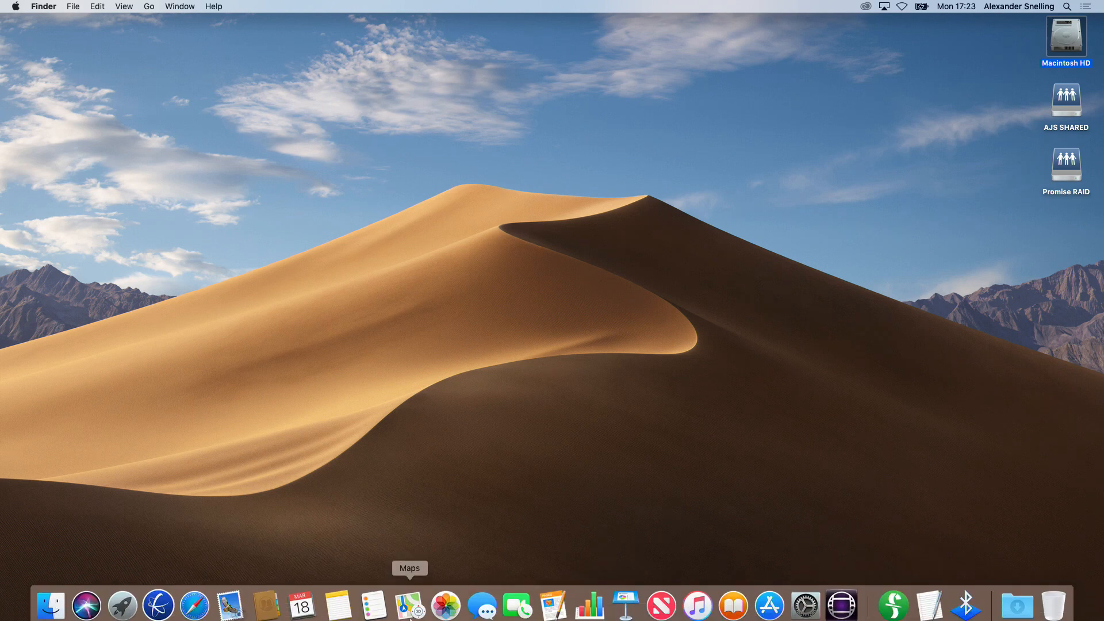
{"action": "left_click", "coordinate": [158, 611]}
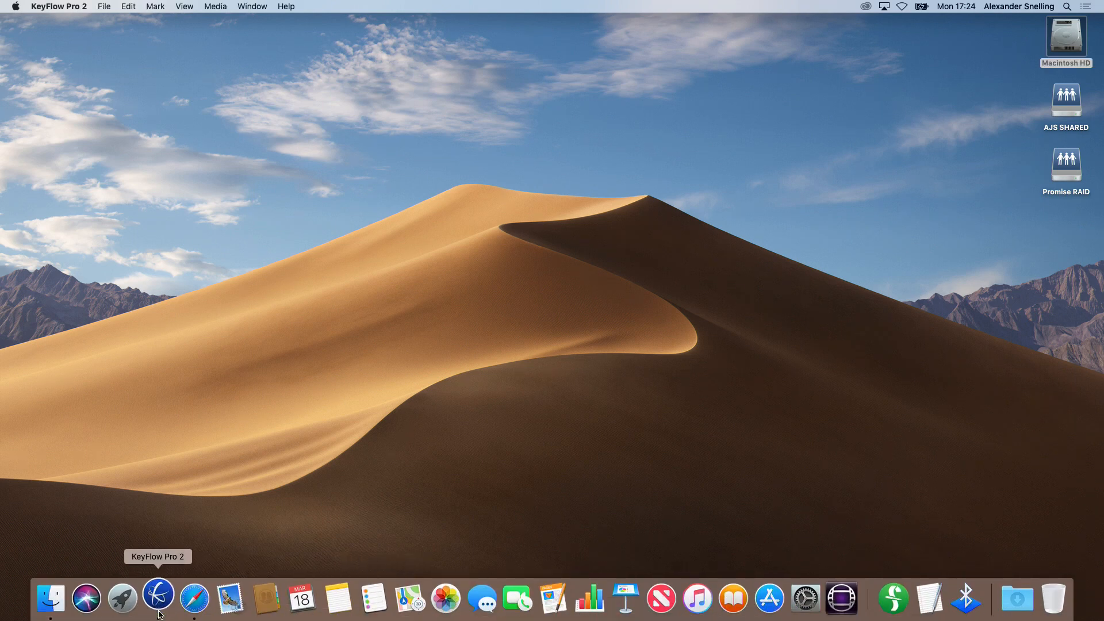
- Decline a new library, make the window full screen and start adding a shared library
{"action": "left_click", "coordinate": [574, 240]}
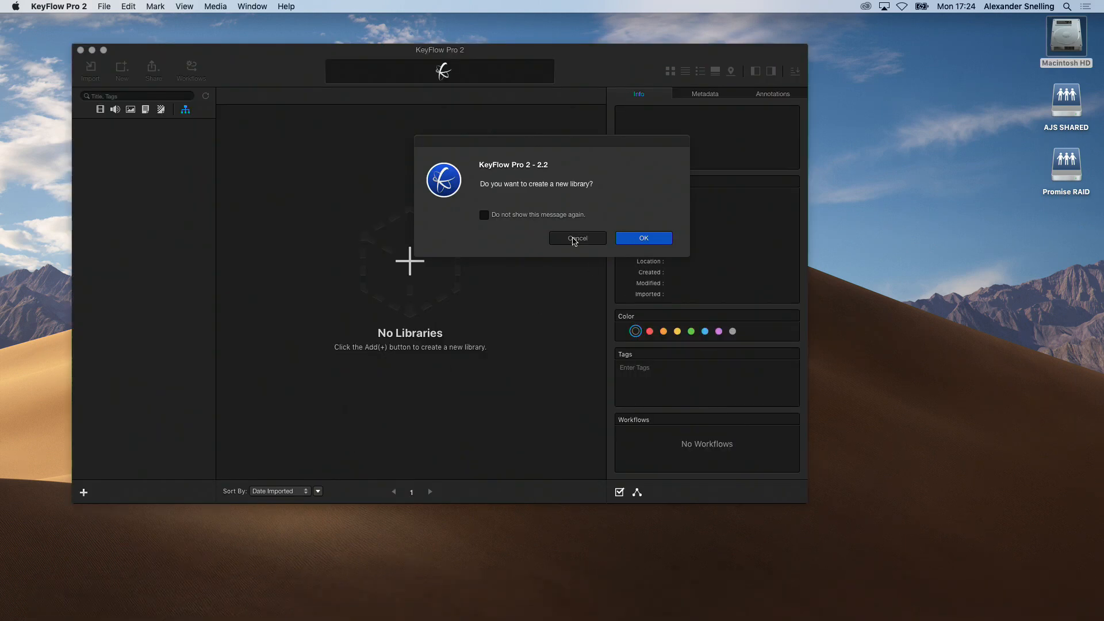
{"action": "left_click", "coordinate": [102, 5]}
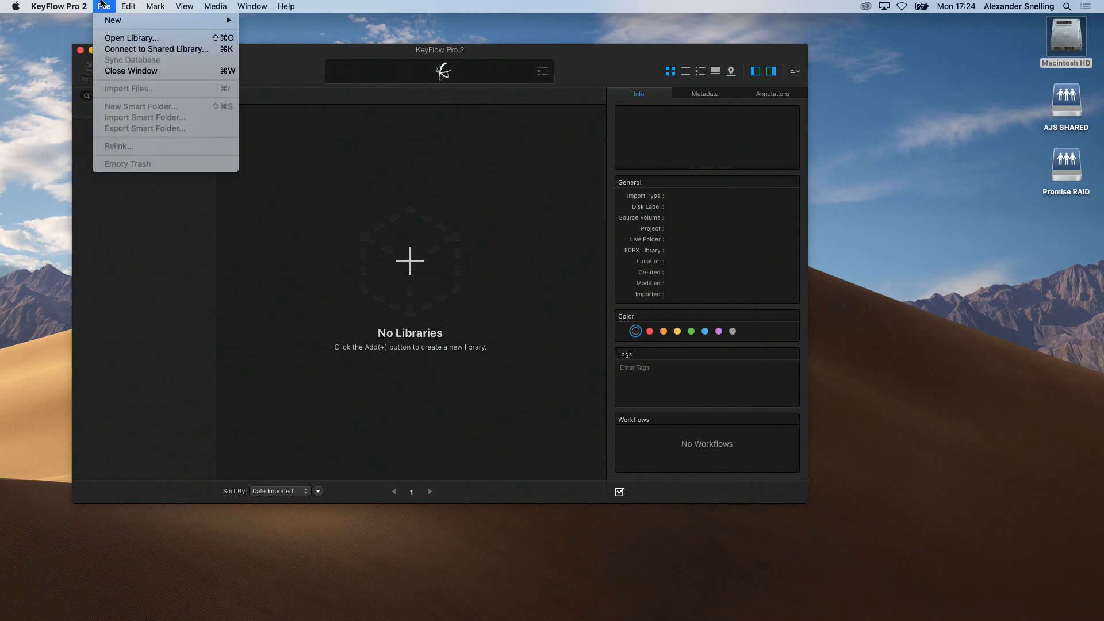
{"action": "left_click", "coordinate": [102, 5]}
{"action": "left_click", "coordinate": [103, 50]}
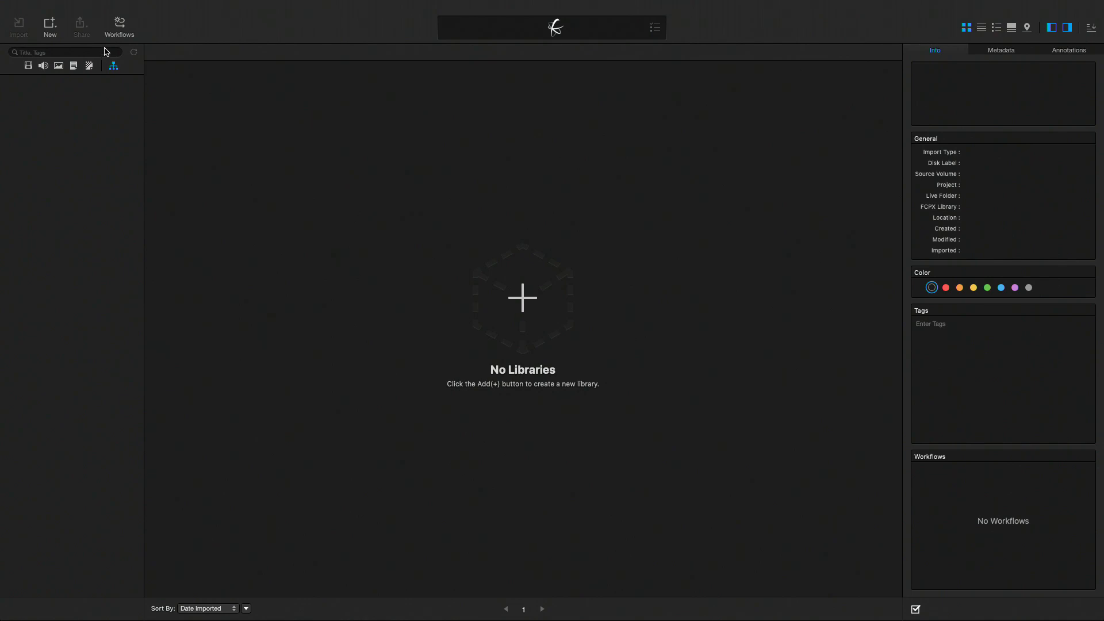
{"action": "left_click", "coordinate": [104, 6]}
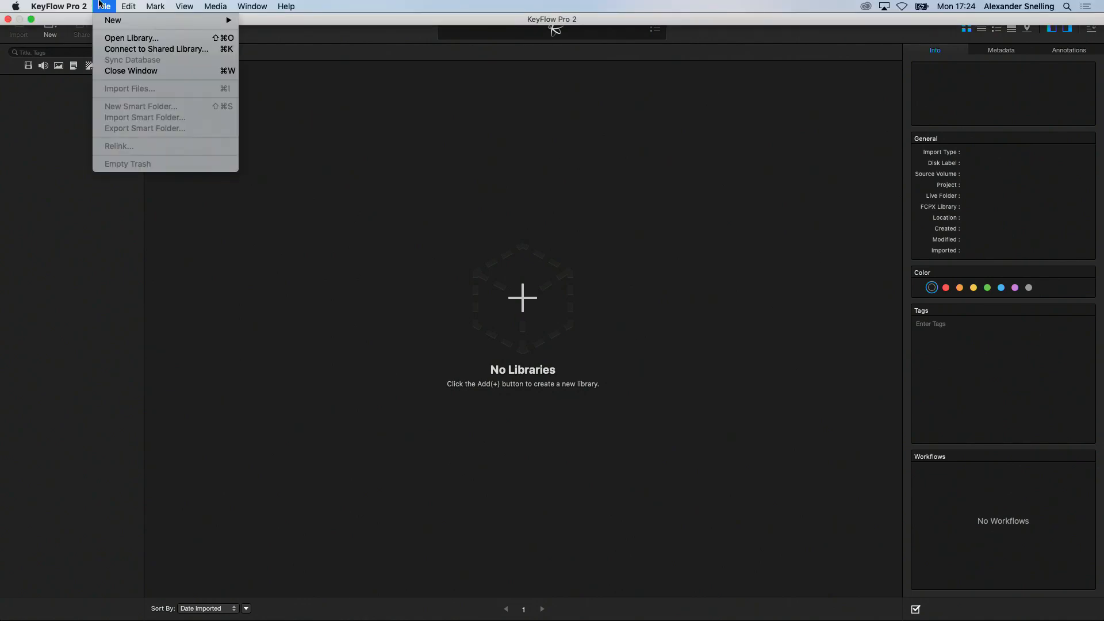
{"action": "left_click", "coordinate": [139, 48]}
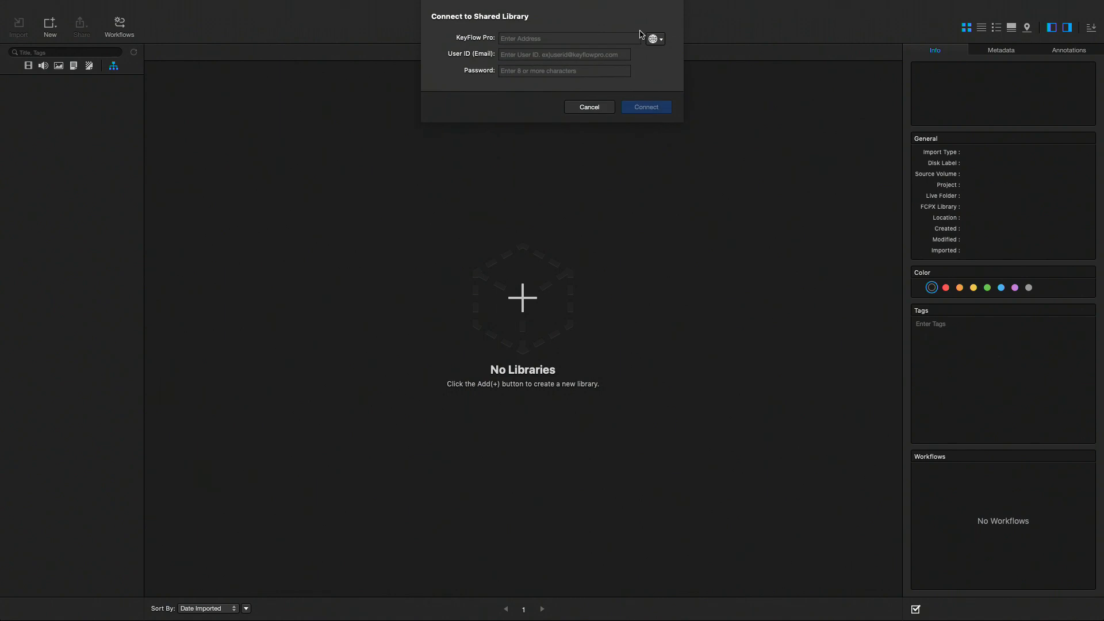
- Log in to the networked iMac's KeyFlow Pro server with the user ID and password
{"action": "left_click", "coordinate": [655, 39]}
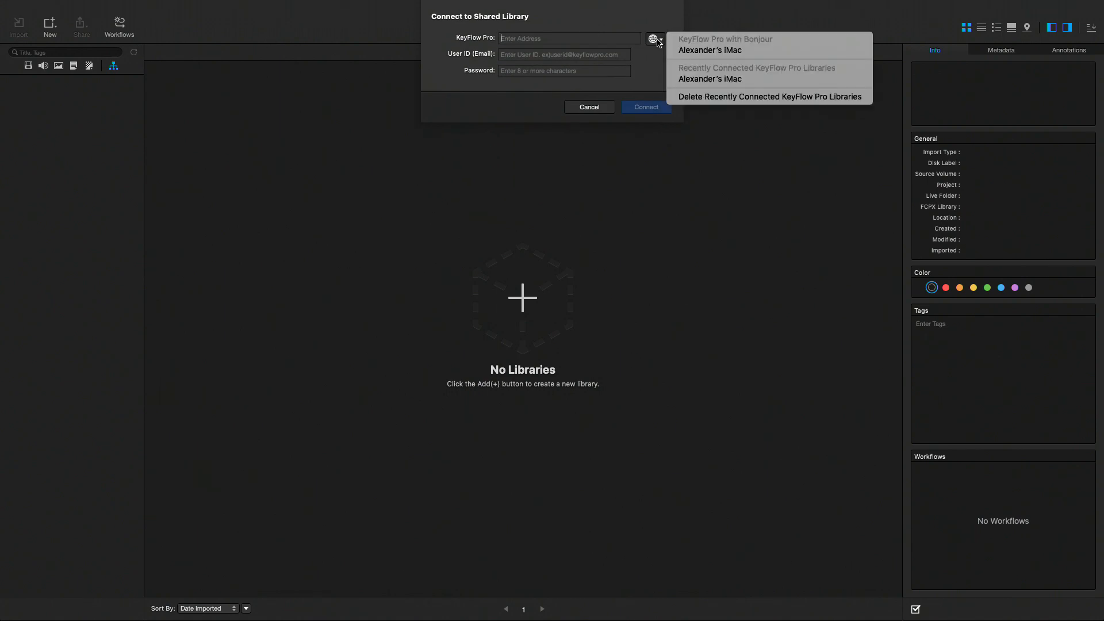
{"action": "left_click", "coordinate": [724, 51]}
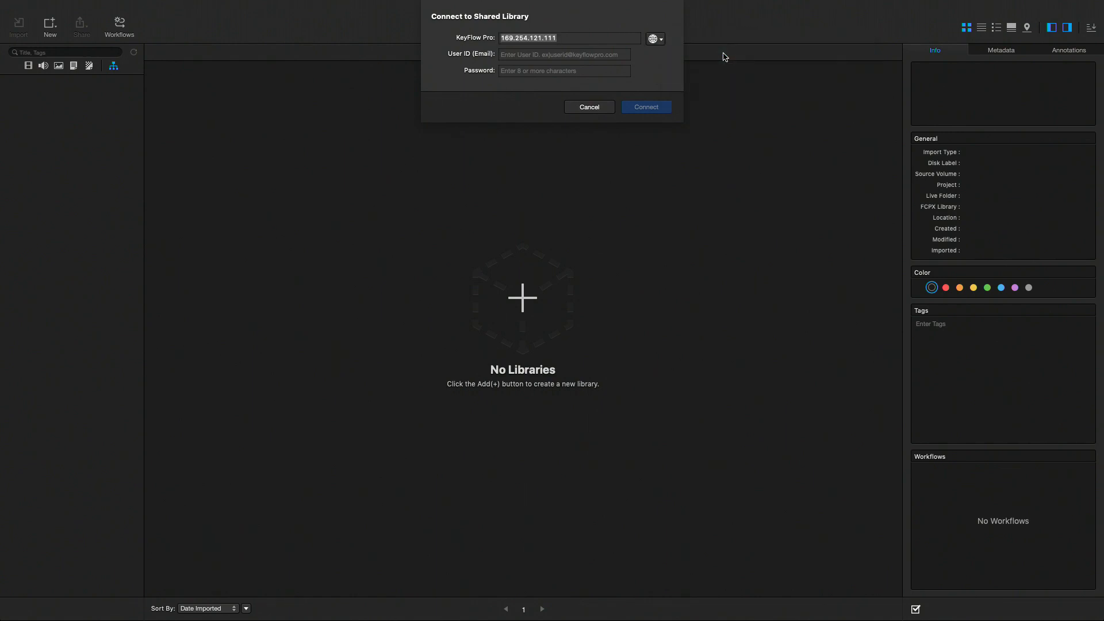
{"action": "left_click", "coordinate": [549, 55]}
{"action": "type", "text": "slac"}
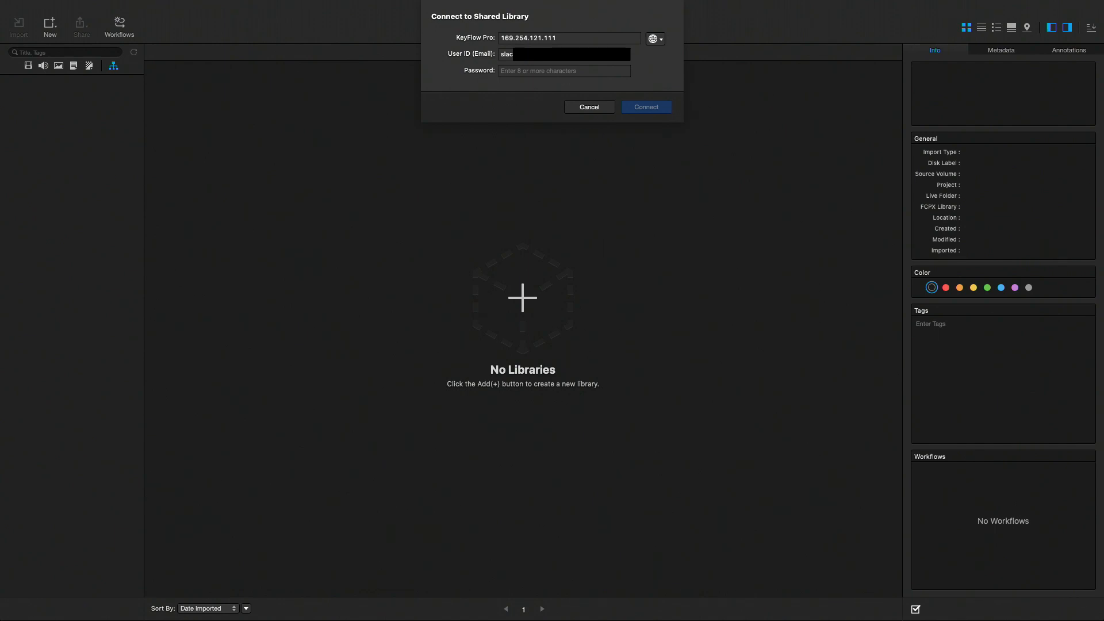
{"action": "key", "text": "Tab"}
{"action": "type", "text": "•••••••••"}
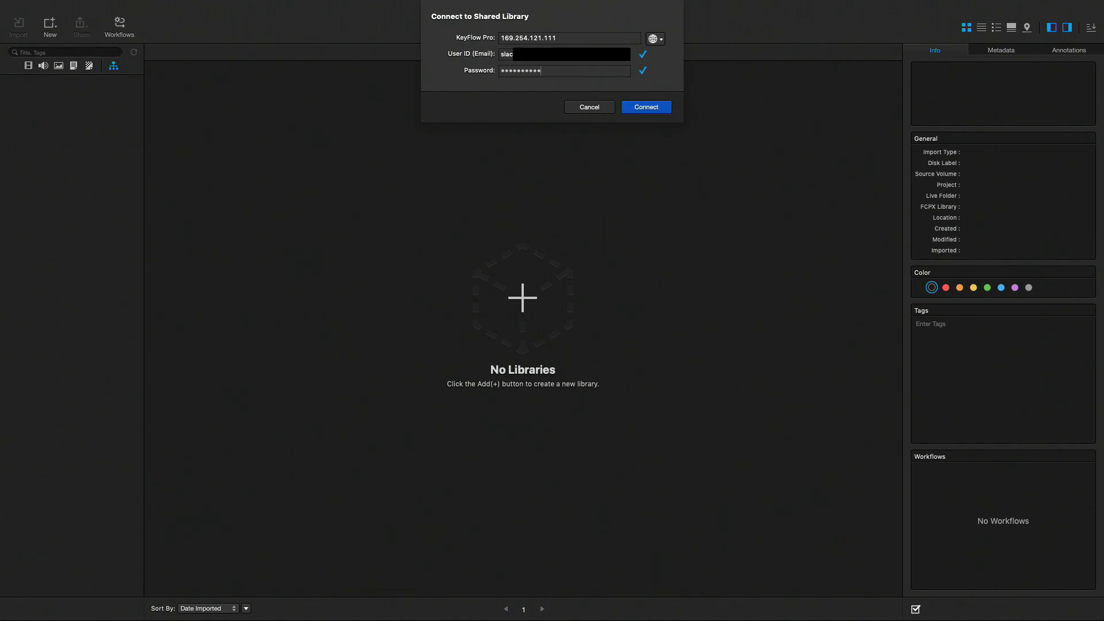
{"action": "left_click", "coordinate": [644, 111]}
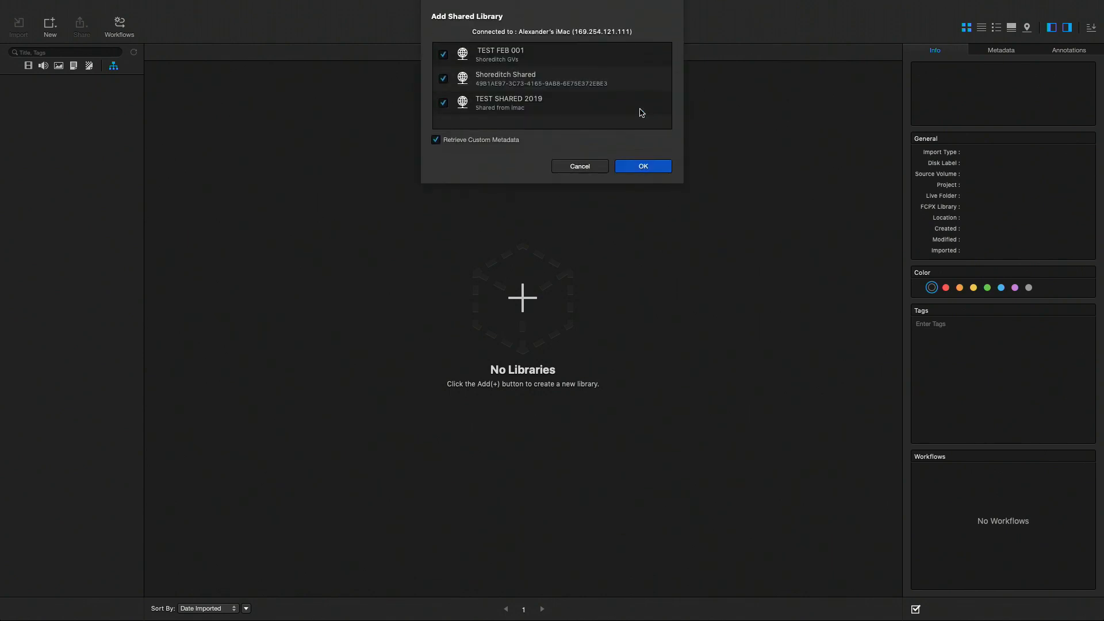
- Add only the Shoreditch Shared library, leaving TEST FEB 001 and TEST SHARED 2019 unticked
{"action": "left_click", "coordinate": [445, 56]}
{"action": "left_click", "coordinate": [445, 105]}
{"action": "left_click", "coordinate": [514, 83]}
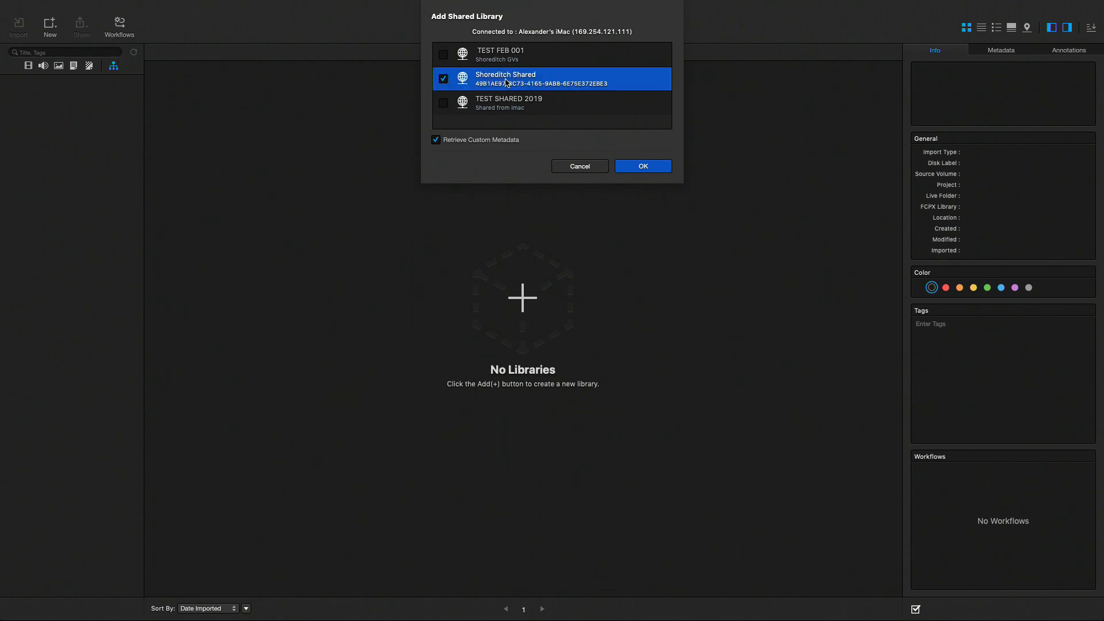
{"action": "left_click", "coordinate": [628, 165]}
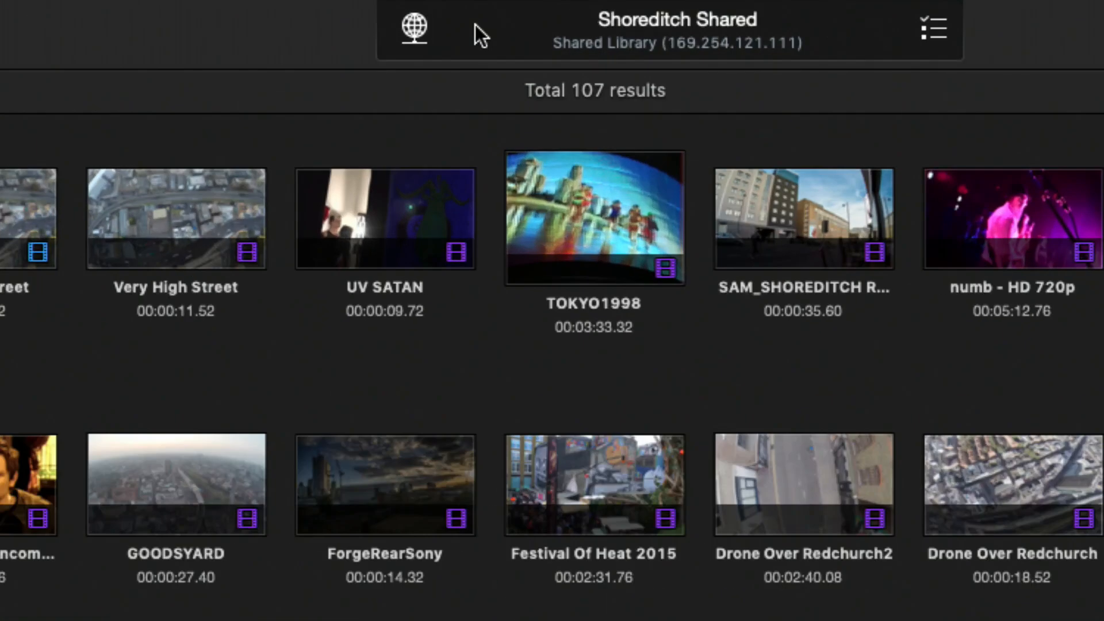
- Check Shoreditch Shared is online, shared, creatable and editable, then select the EAST LONDON GVs library
{"action": "left_click", "coordinate": [422, 39]}
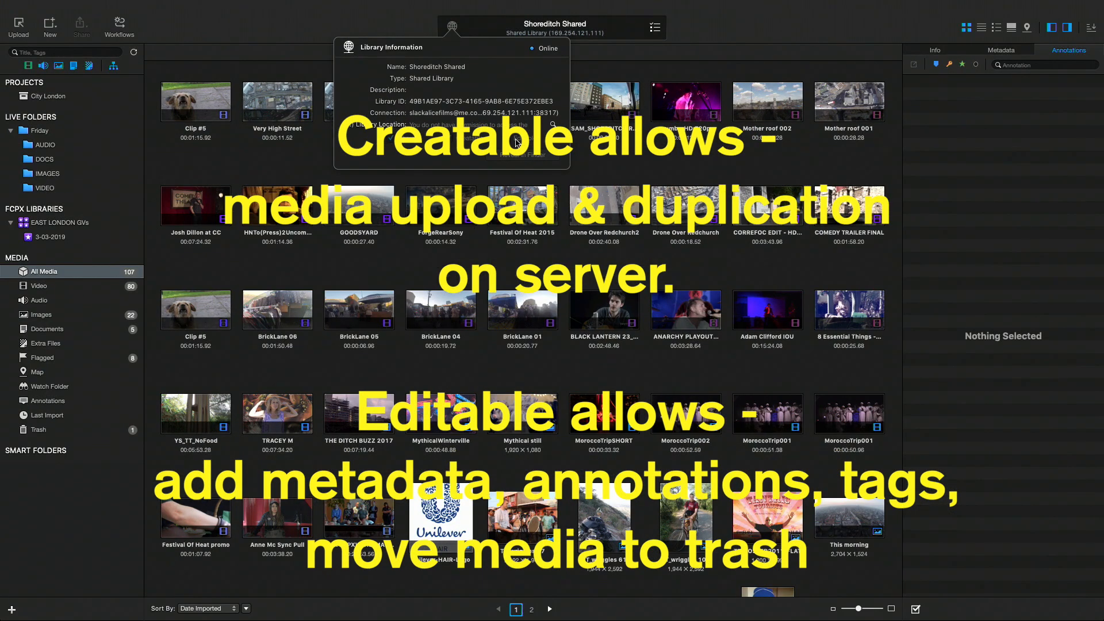
{"action": "left_click", "coordinate": [453, 27]}
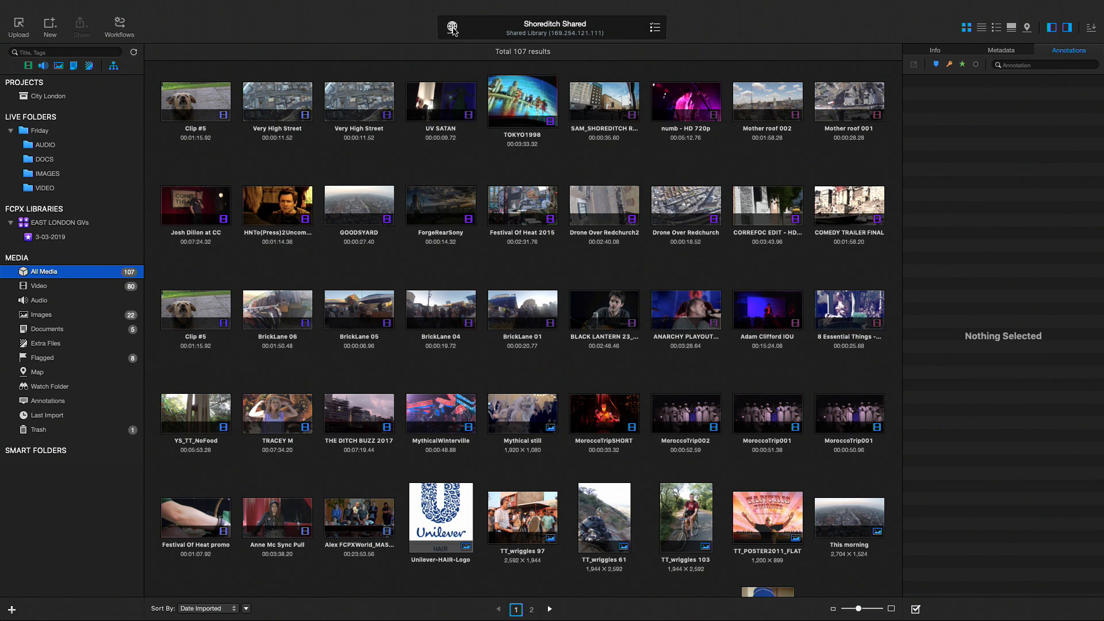
{"action": "left_click", "coordinate": [79, 223]}
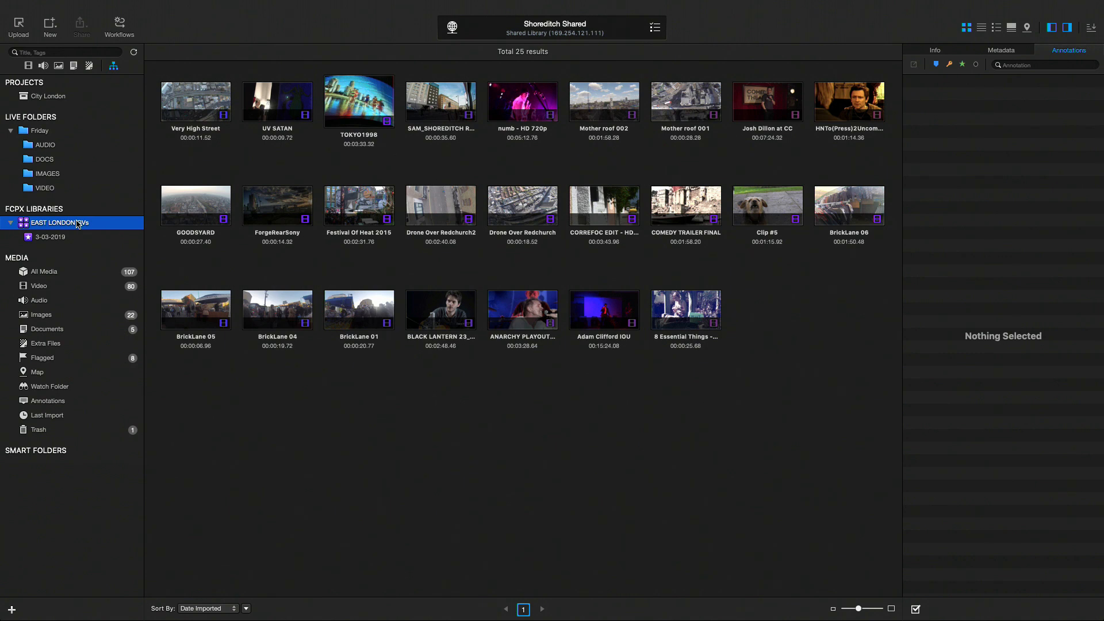
- Browse the Friday live, AUDIO and DOCS folders, then open the City London project's 42 clips
{"action": "left_click", "coordinate": [45, 132]}
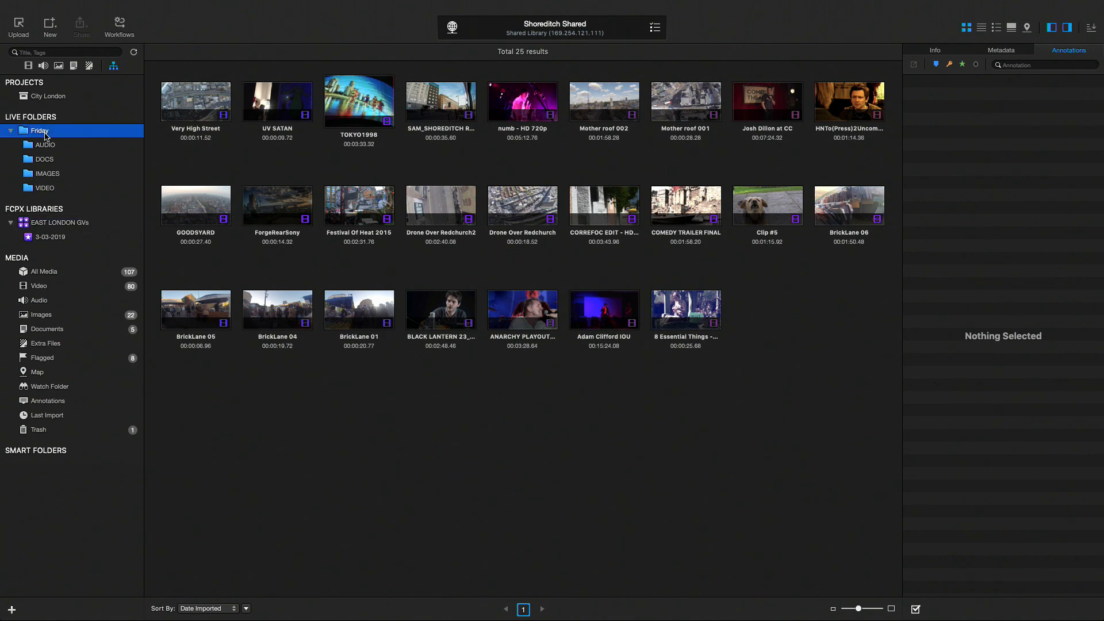
{"action": "left_click", "coordinate": [49, 146]}
{"action": "left_click", "coordinate": [51, 160]}
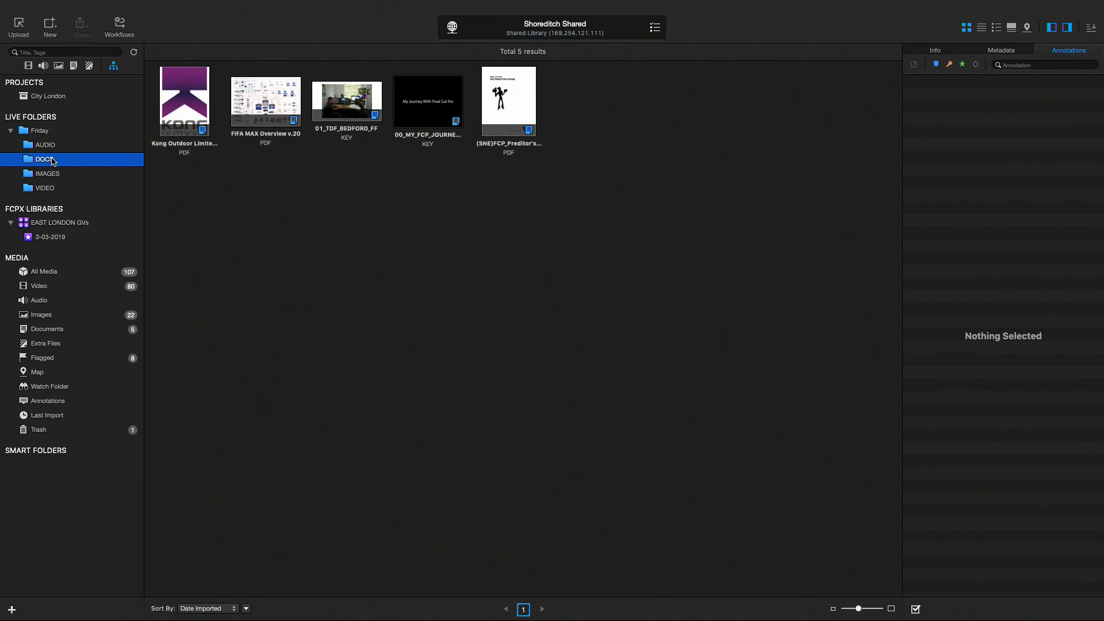
{"action": "left_click", "coordinate": [51, 101]}
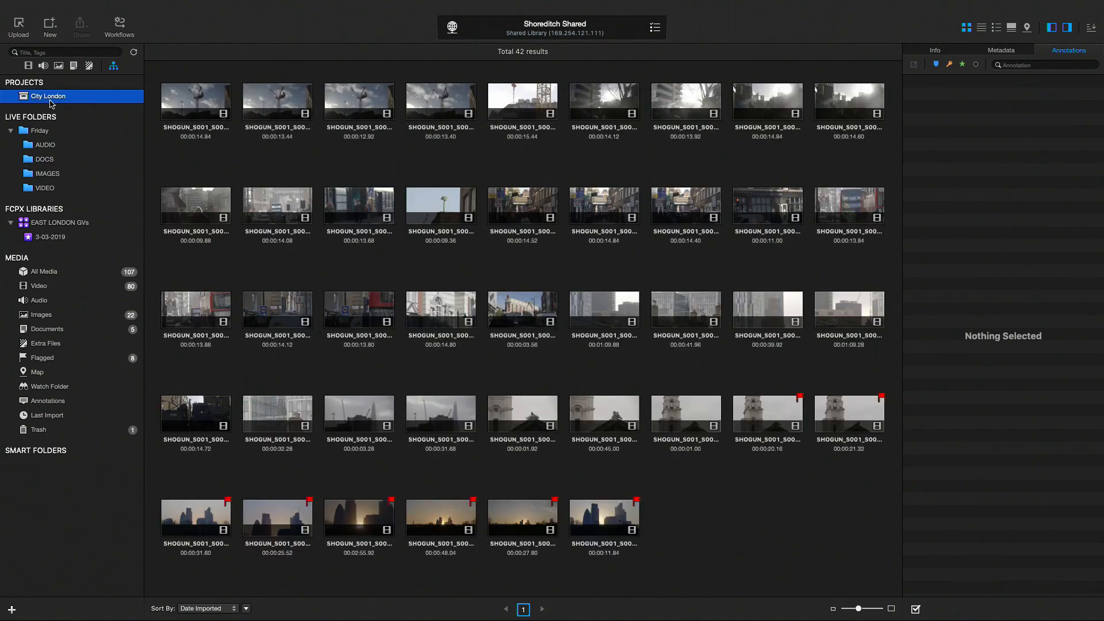
{"action": "mouse_move", "coordinate": [201, 110]}
- Play the first City London clip and step through its Favorite 1, 2 and 3 annotations
{"action": "left_click", "coordinate": [201, 106]}
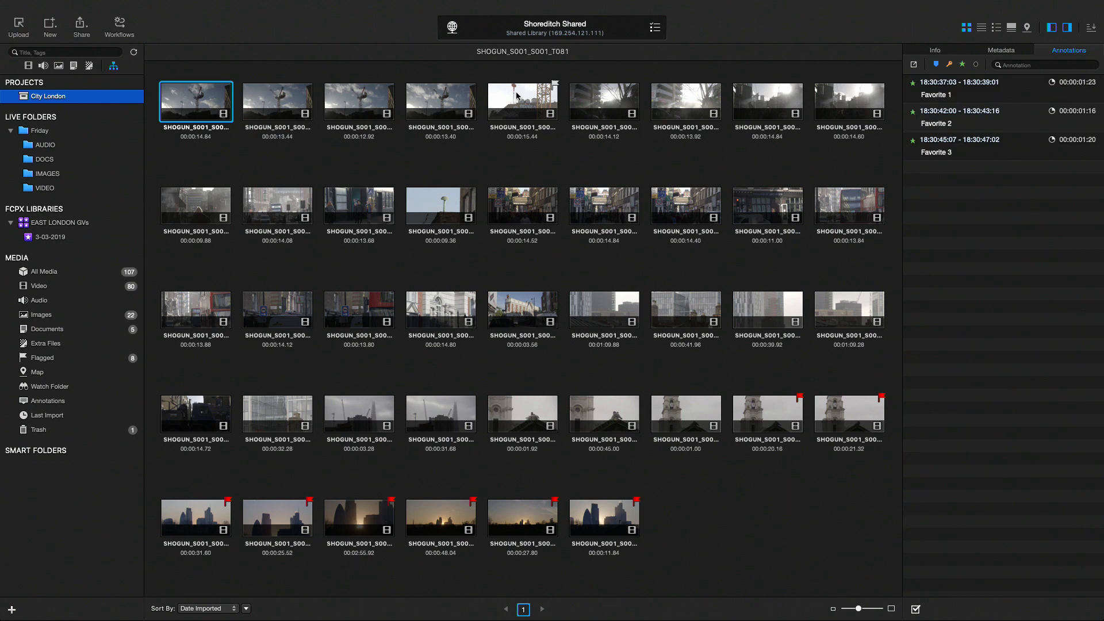
{"action": "double_click", "coordinate": [200, 97]}
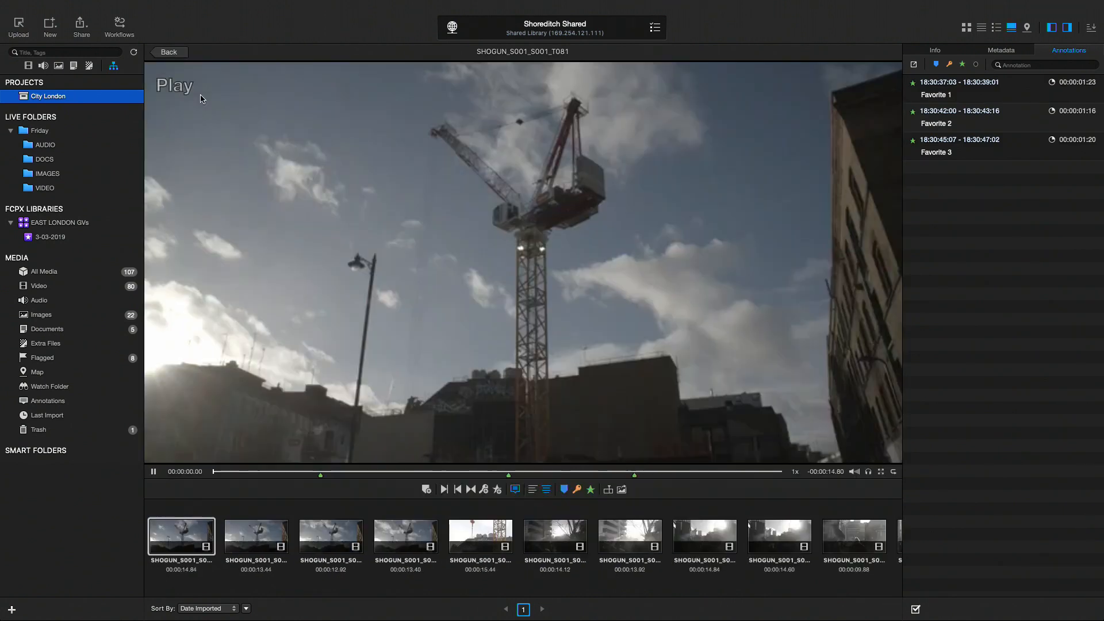
{"action": "left_click", "coordinate": [153, 472]}
{"action": "left_click", "coordinate": [995, 92]}
{"action": "left_click", "coordinate": [982, 113]}
{"action": "left_click", "coordinate": [982, 144]}
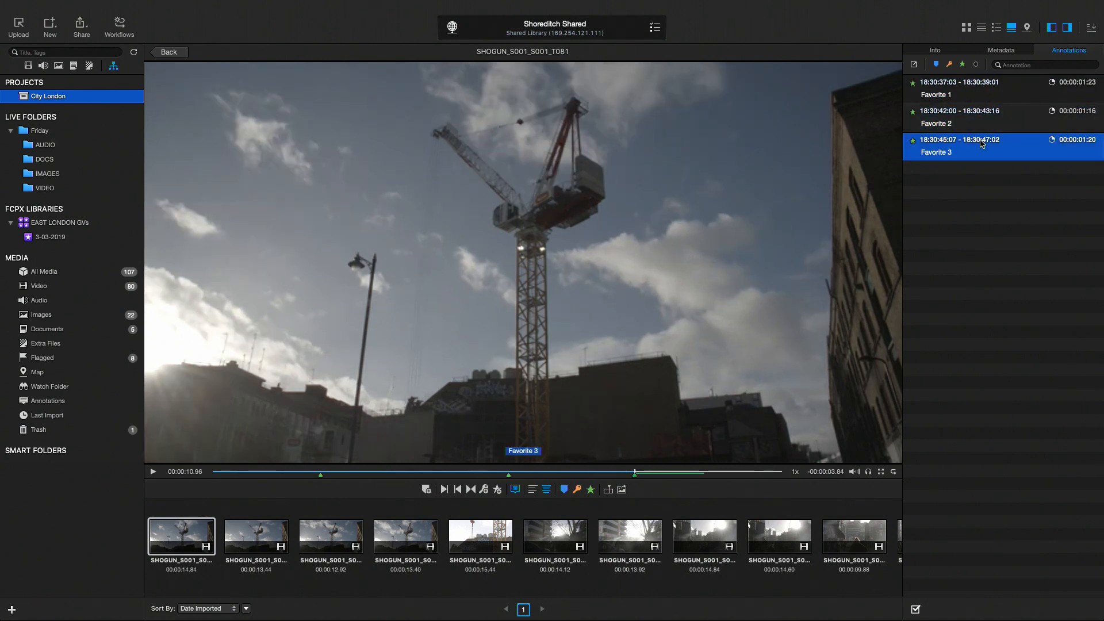
{"action": "left_click", "coordinate": [967, 28]}
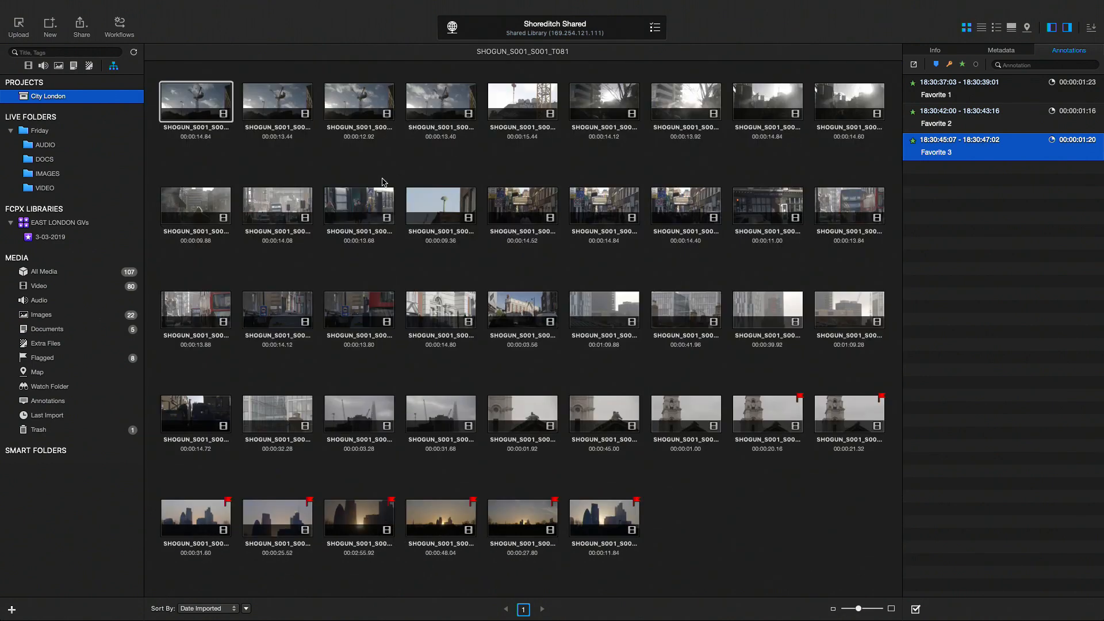
- Play clip SHOGUN_S001_S001_T056 and pause at its Bus annotation
{"action": "left_click", "coordinate": [270, 213]}
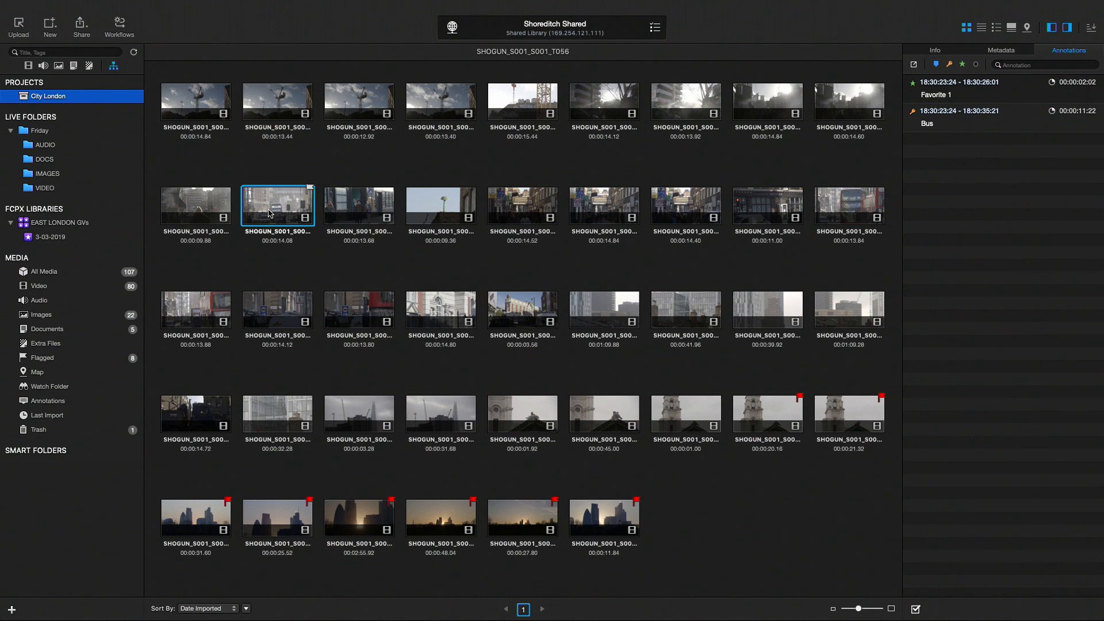
{"action": "double_click", "coordinate": [271, 213]}
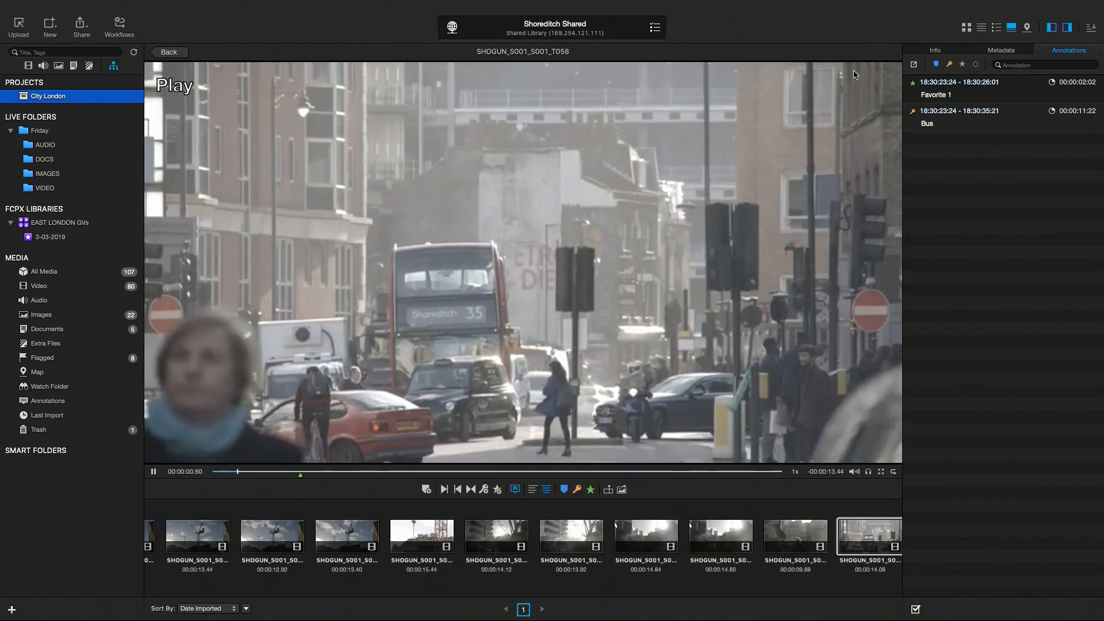
{"action": "left_click", "coordinate": [154, 472]}
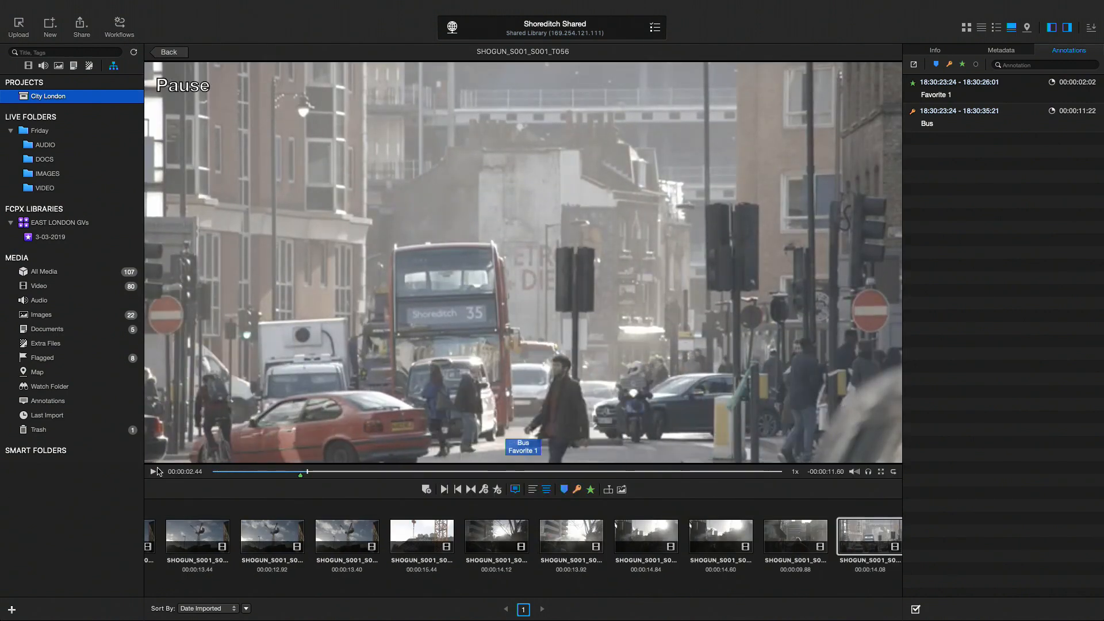
{"action": "left_click", "coordinate": [969, 29]}
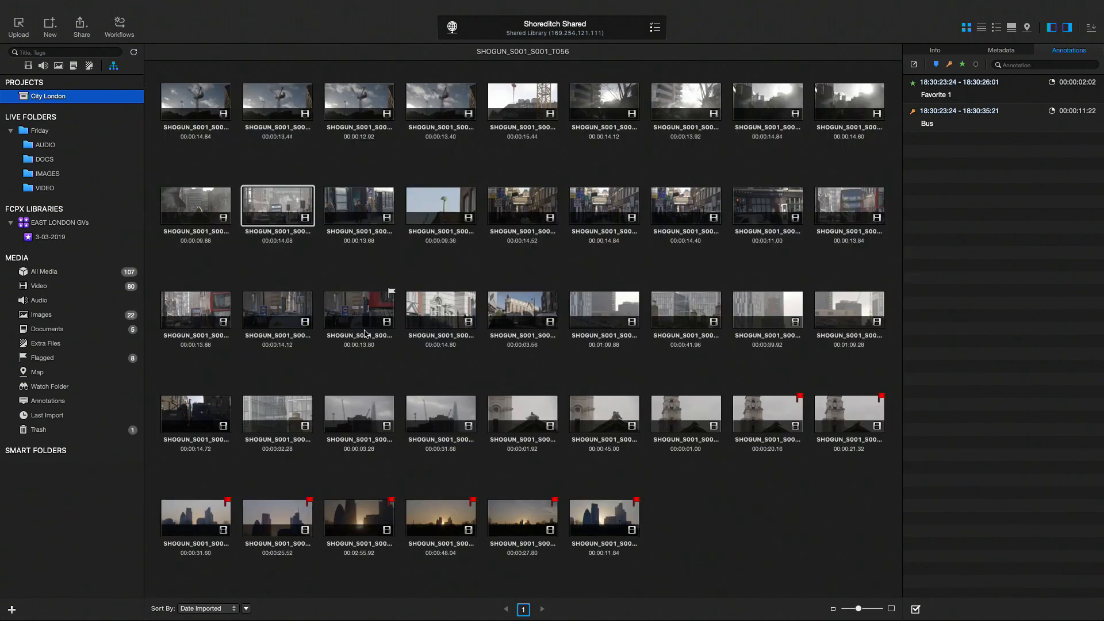
- Add a Favorite 1 range from 00:00:01.48 to 00:00:02.16 on clip SHOGUN_S001_S001_T017
{"action": "left_click", "coordinate": [352, 424]}
{"action": "double_click", "coordinate": [352, 424]}
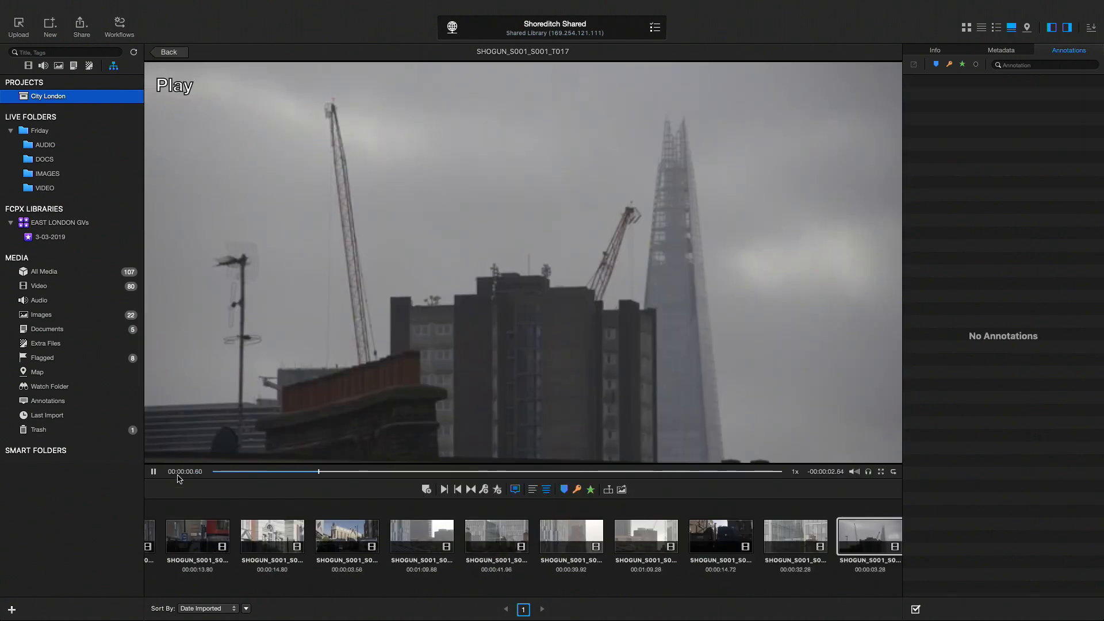
{"action": "left_click", "coordinate": [154, 472]}
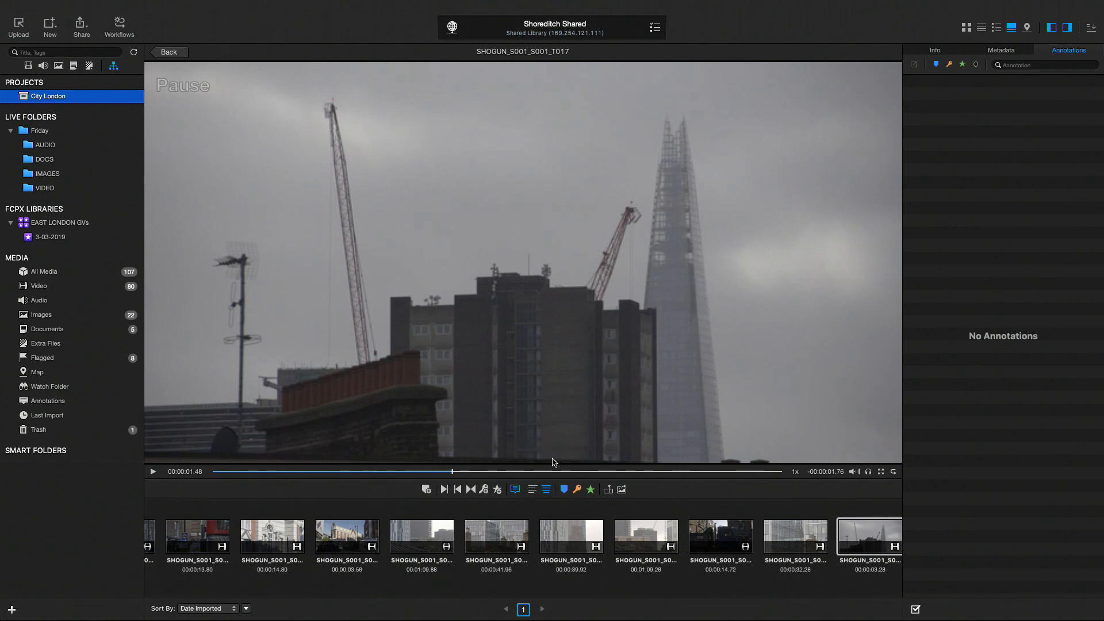
{"action": "left_click", "coordinate": [512, 493]}
{"action": "key", "text": "space"}
{"action": "left_click", "coordinate": [497, 490]}
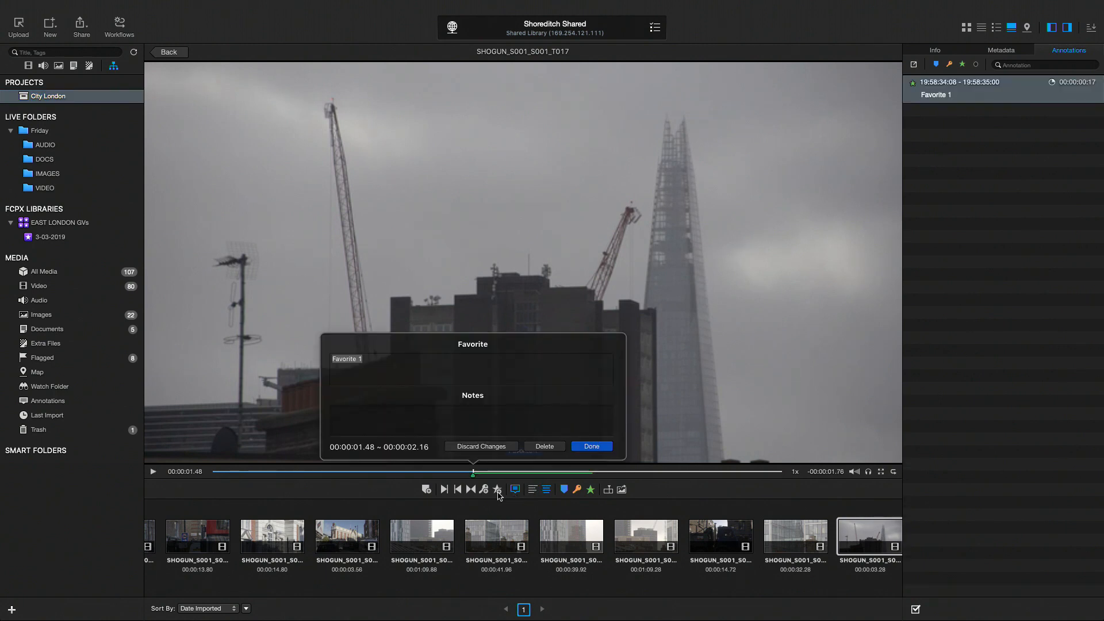
{"action": "left_click", "coordinate": [588, 448]}
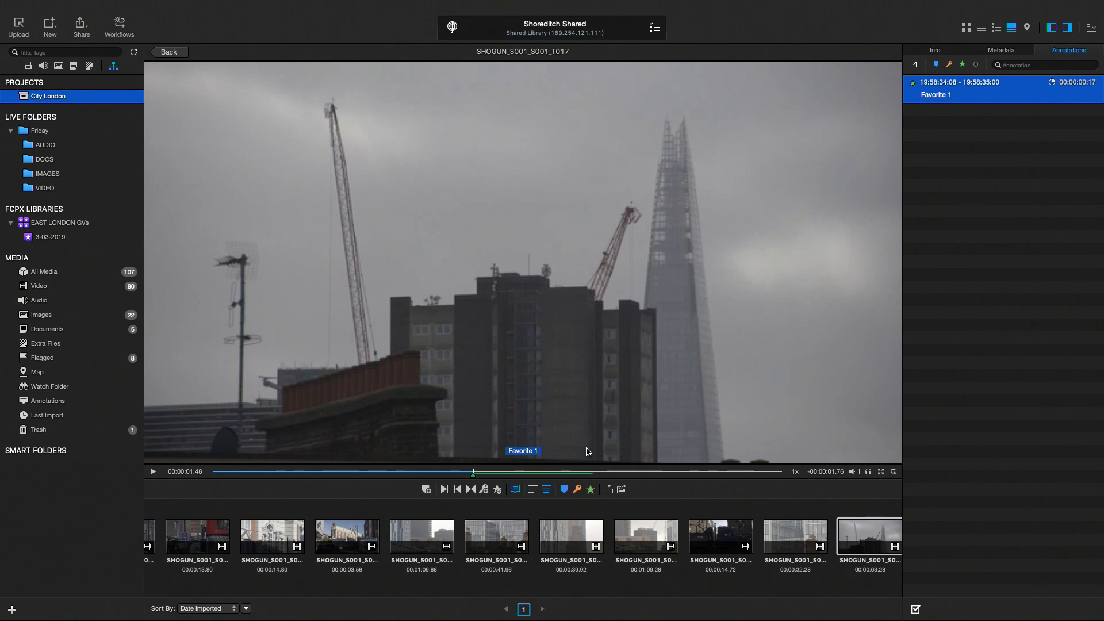
{"action": "left_click", "coordinate": [967, 27]}
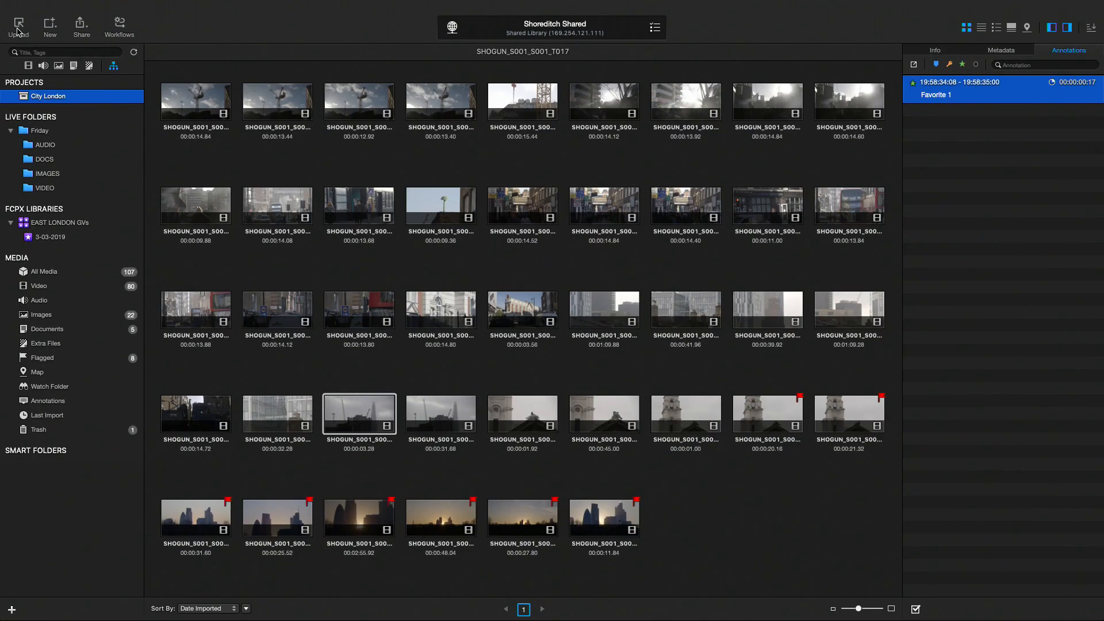
- Move clip SHOGUN_S001_S001_T010 to the trash and check the Library Information confirms editing is allowed
{"action": "right_click", "coordinate": [190, 522]}
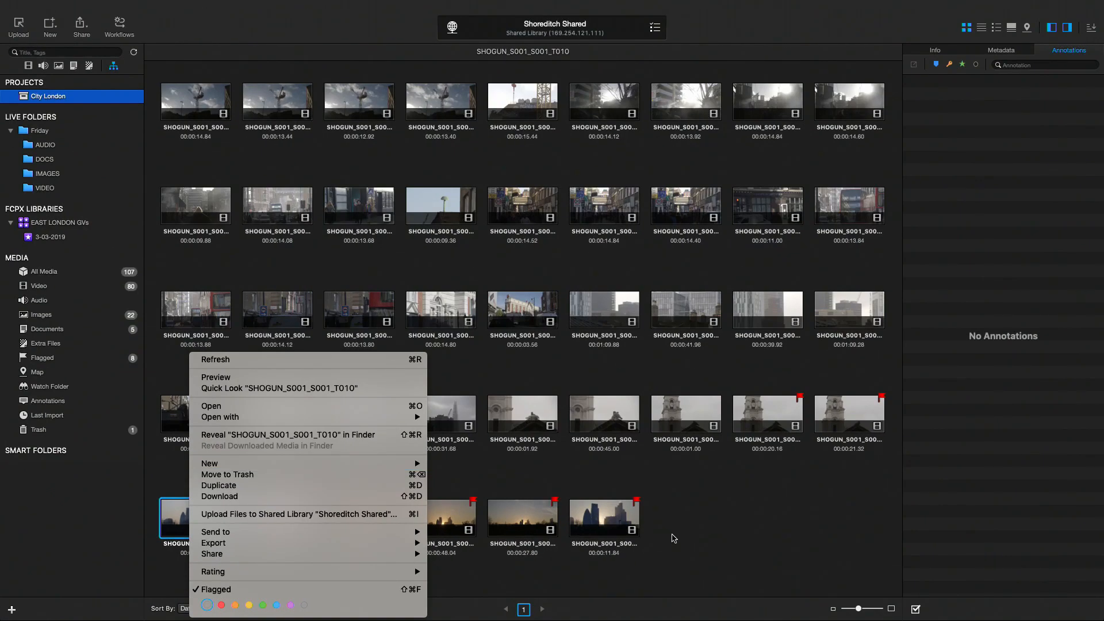
{"action": "left_click", "coordinate": [676, 536]}
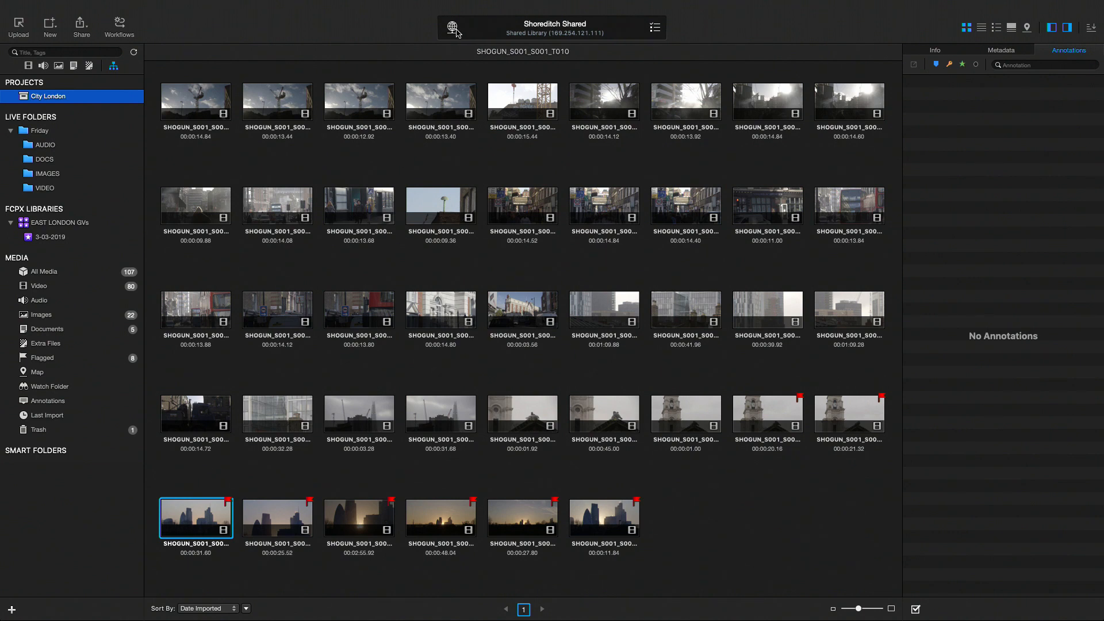
{"action": "left_click", "coordinate": [454, 30]}
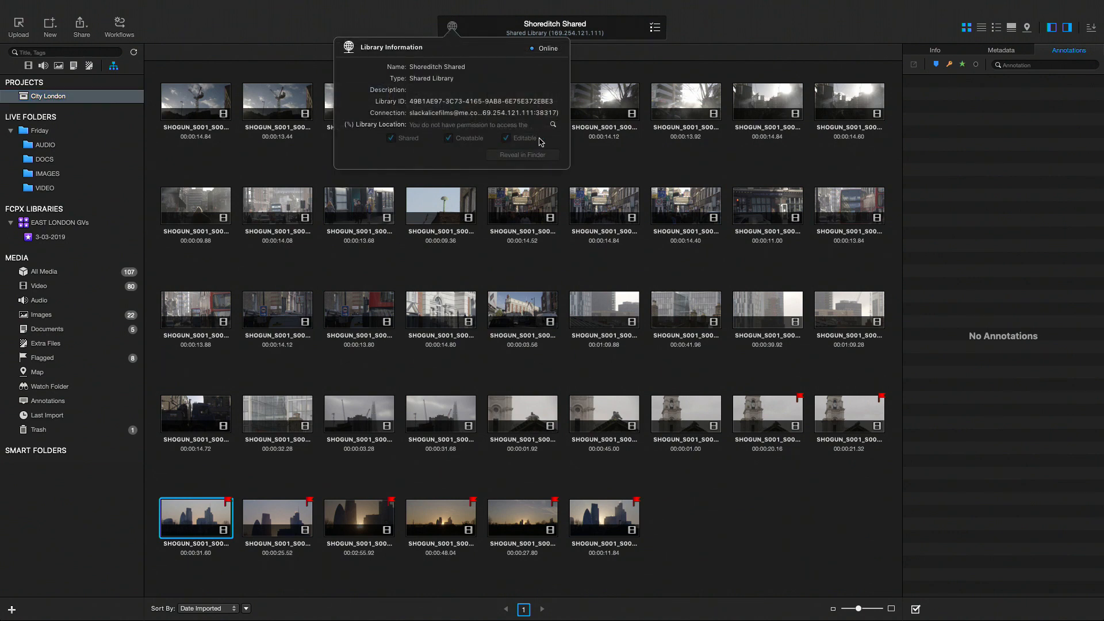
{"action": "left_click", "coordinate": [378, 27]}
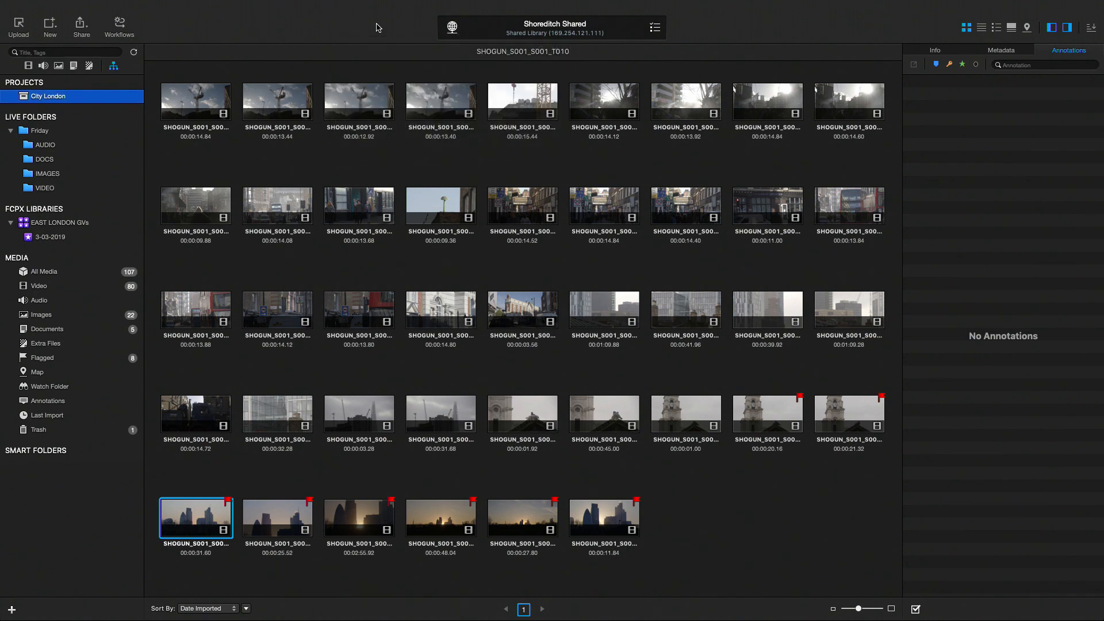